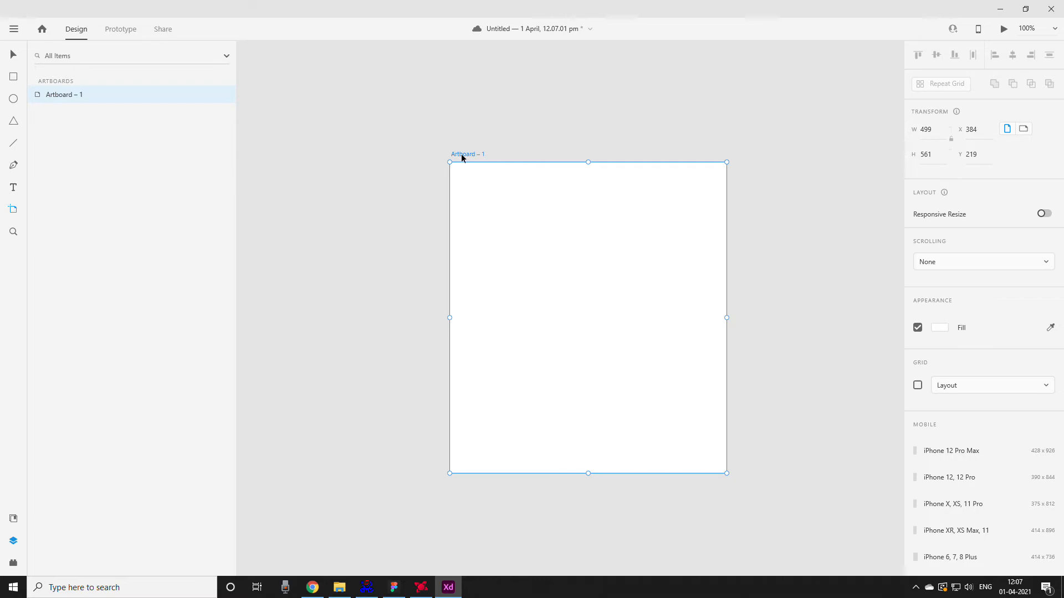
- Resize the artboard to 1080 wide by 1080 high and delete the stray iPhone 12, 12 Pro artboard
{"action": "left_click", "coordinate": [928, 129]}
{"action": "type", "text": "1080"}
{"action": "left_click", "coordinate": [935, 156]}
{"action": "type", "text": "10"}
{"action": "left_click", "coordinate": [829, 116]}
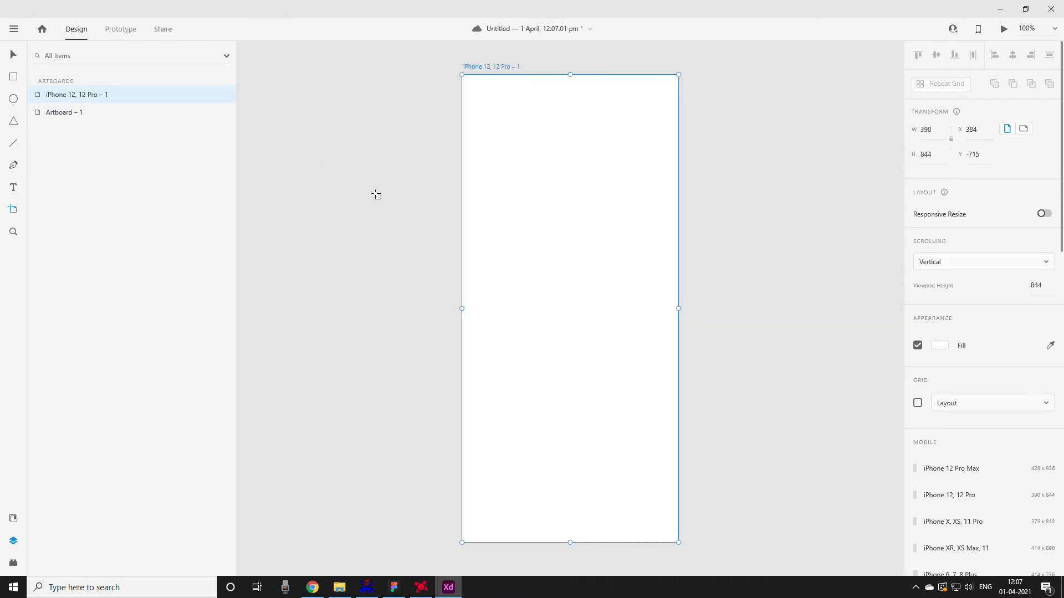
{"action": "key", "text": "Delete"}
- Rename the square artboard to "HOW TO MAKE GLASS CARD EFFECT."
{"action": "scroll", "coordinate": [496, 173], "scroll_direction": "down", "scroll_amount": 5}
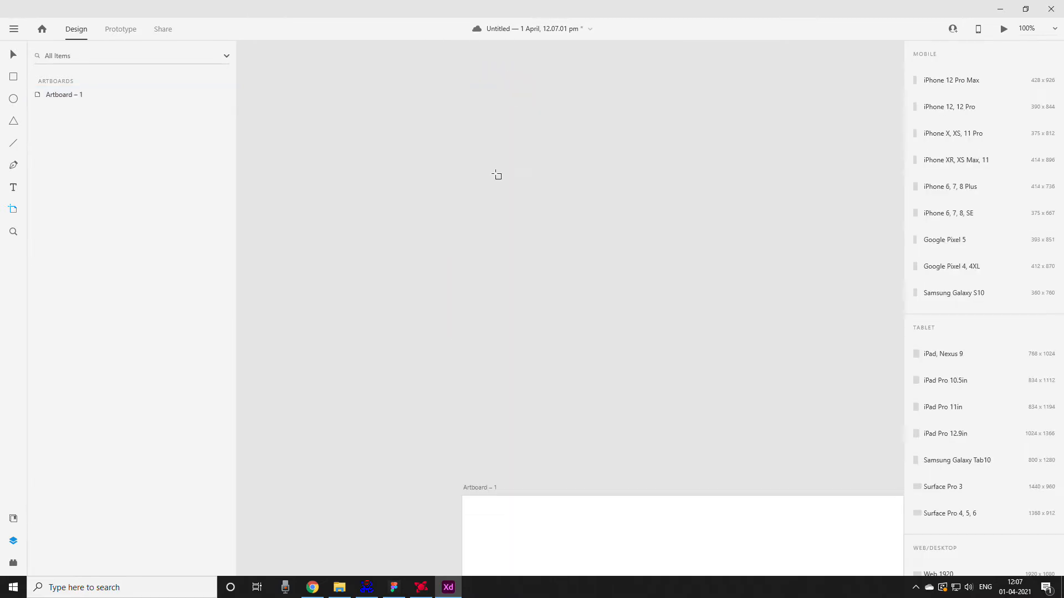
{"action": "scroll", "coordinate": [496, 173], "scroll_direction": "down", "scroll_amount": 2}
{"action": "left_click_drag", "start_coordinate": [682, 282], "coordinate": [624, 254]}
{"action": "scroll", "coordinate": [624, 254], "scroll_direction": "down", "scroll_amount": 3}
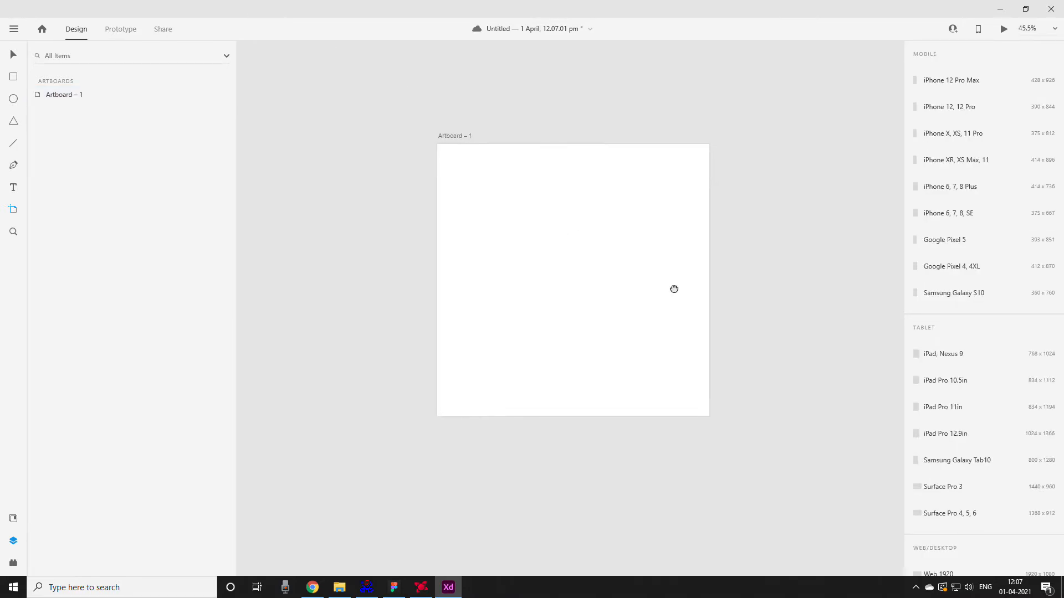
{"action": "scroll", "coordinate": [611, 274], "scroll_direction": "up", "scroll_amount": 2}
{"action": "scroll", "coordinate": [611, 273], "scroll_direction": "up", "scroll_amount": 1}
{"action": "double_click", "coordinate": [324, 90]}
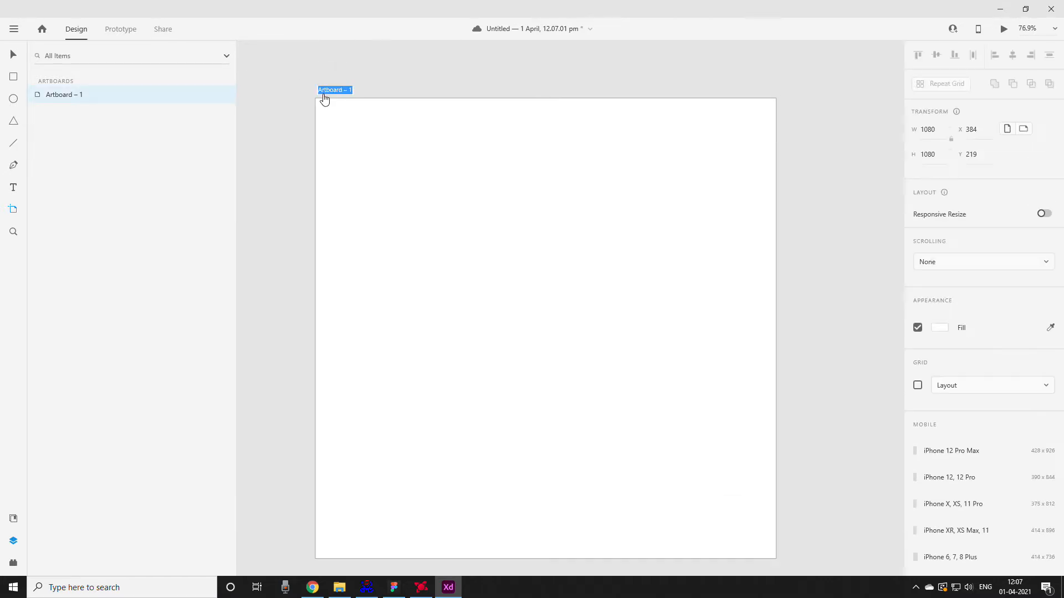
{"action": "type", "text": "how o MKA"}
{"action": "key", "text": "BackSpace"}
{"action": "key", "text": "BackSpace"}
{"action": "key", "text": "BackSpace"}
{"action": "key", "text": "BackSpace"}
{"action": "key", "text": "BackSpace"}
{"action": "type", "text": "HOW TO MAKE GLASS CARD EFFECT"}
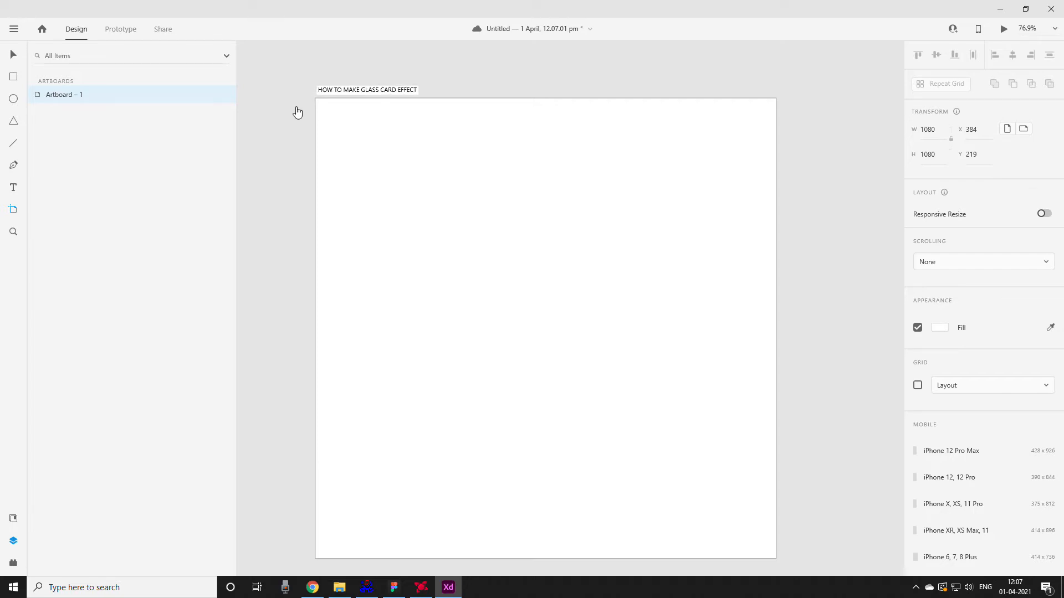
{"action": "key", "text": "Return"}
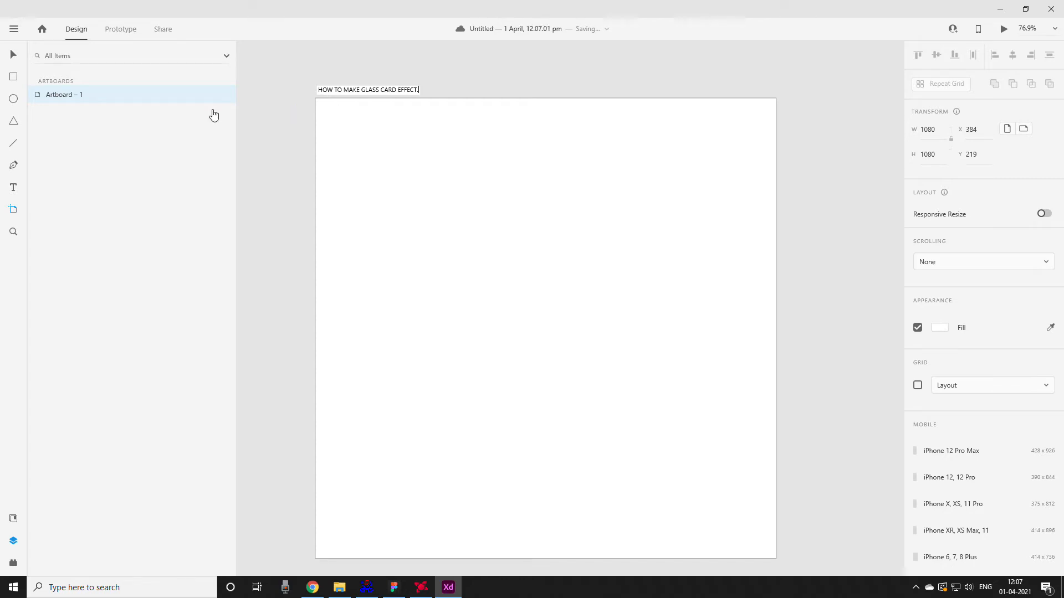
{"action": "key", "text": "Return"}
- Draw a background rectangle and extend it to cover the whole 1080 by 1080 artboard
{"action": "scroll", "coordinate": [460, 181], "scroll_direction": "down", "scroll_amount": 2}
{"action": "scroll", "coordinate": [462, 182], "scroll_direction": "up", "scroll_amount": 1}
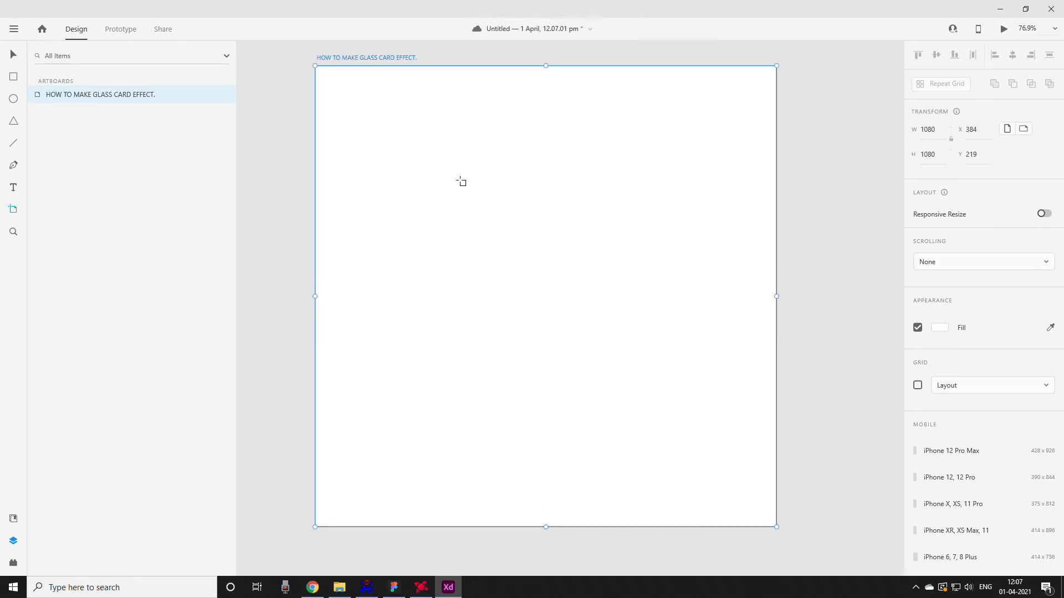
{"action": "key", "text": "v"}
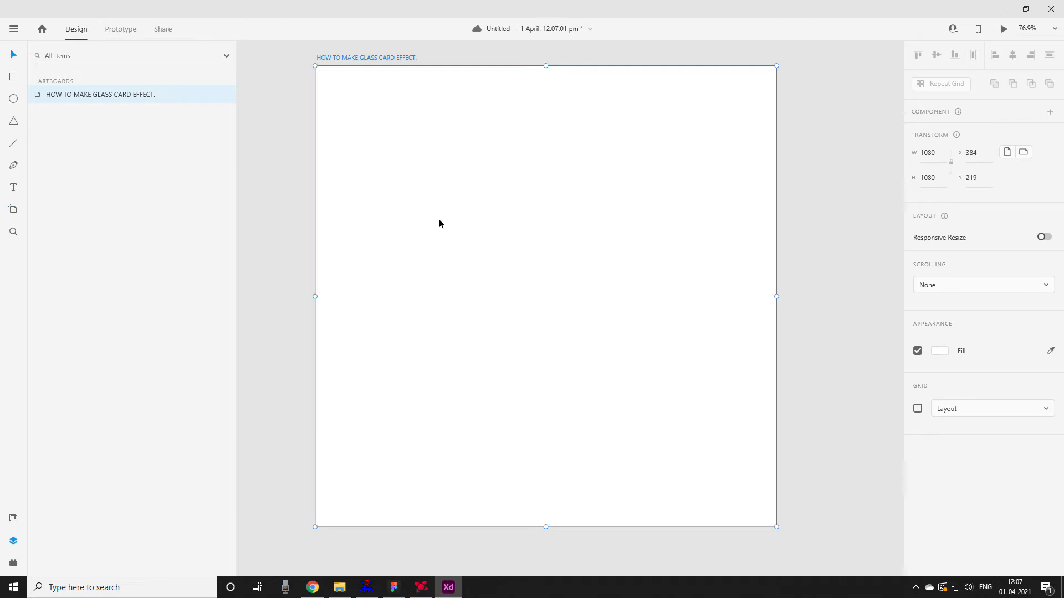
{"action": "key", "text": "r"}
{"action": "mouse_move", "coordinate": [341, 97]}
{"action": "left_mouse_down"}
{"action": "mouse_move", "coordinate": [781, 491]}
{"action": "mouse_move", "coordinate": [748, 503]}
{"action": "mouse_move", "coordinate": [775, 527]}
{"action": "left_mouse_up"}
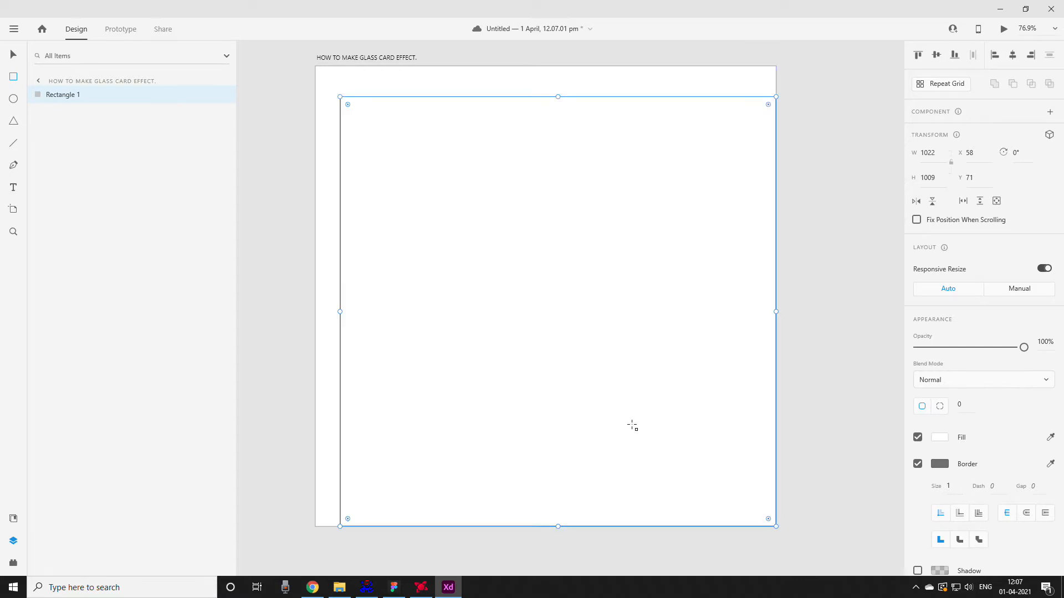
{"action": "left_click_drag", "start_coordinate": [337, 96], "coordinate": [315, 66]}
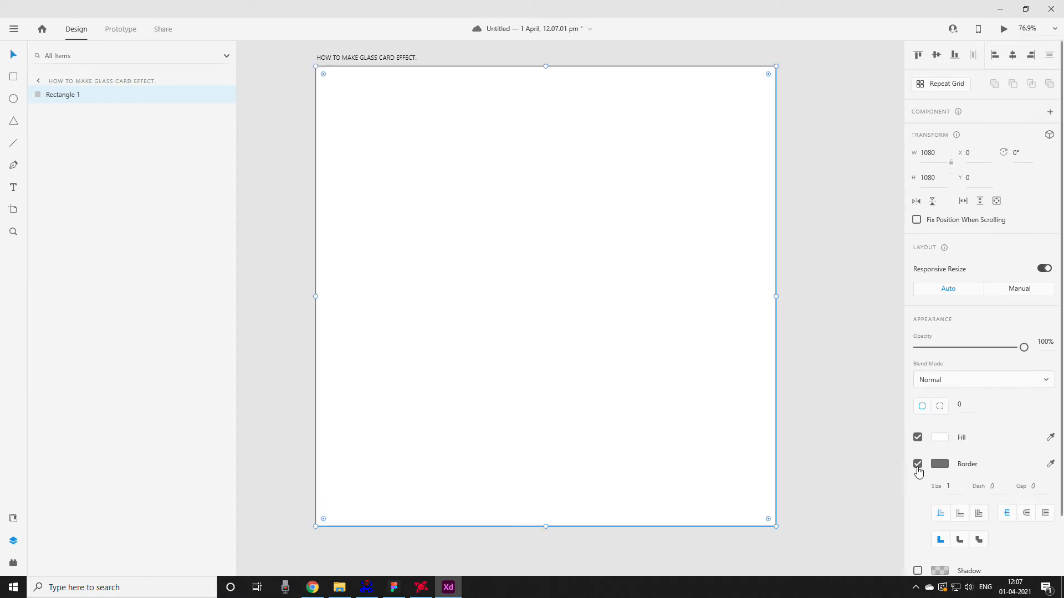
- Turn off the background rectangle's border and fill it with a solid dark navy blue
{"action": "left_click", "coordinate": [917, 465]}
{"action": "left_click", "coordinate": [941, 438]}
{"action": "mouse_move", "coordinate": [795, 409]}
{"action": "left_mouse_down"}
{"action": "mouse_move", "coordinate": [821, 371]}
{"action": "mouse_move", "coordinate": [852, 446]}
{"action": "mouse_move", "coordinate": [829, 482]}
{"action": "mouse_move", "coordinate": [824, 468]}
{"action": "mouse_move", "coordinate": [769, 478]}
{"action": "left_mouse_up"}
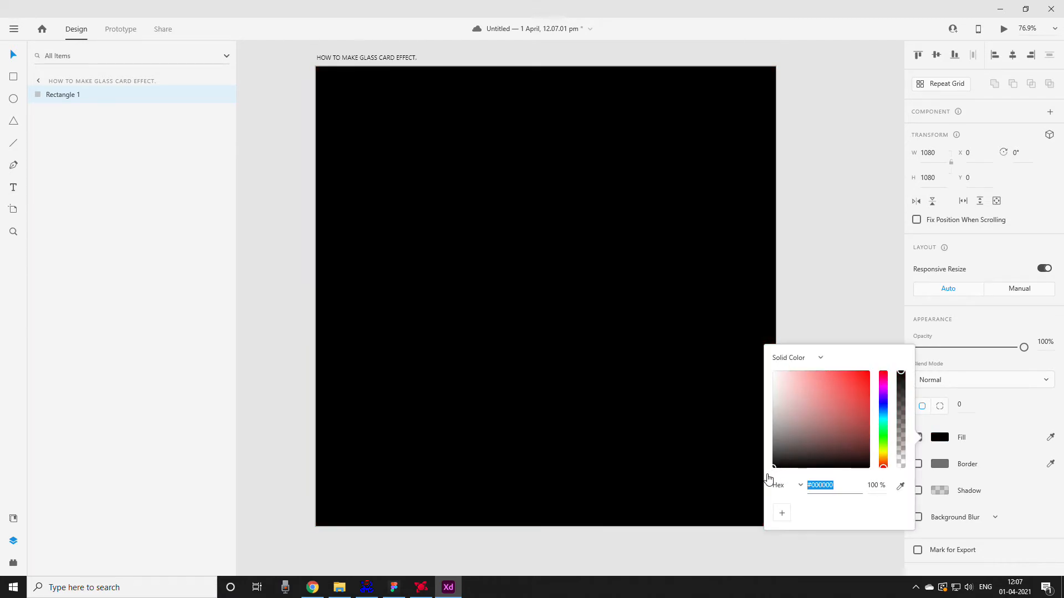
{"action": "mouse_move", "coordinate": [880, 408]}
{"action": "left_mouse_down"}
{"action": "mouse_move", "coordinate": [884, 443]}
{"action": "mouse_move", "coordinate": [883, 403]}
{"action": "mouse_move", "coordinate": [858, 446]}
{"action": "left_mouse_up"}
{"action": "left_click", "coordinate": [860, 431]}
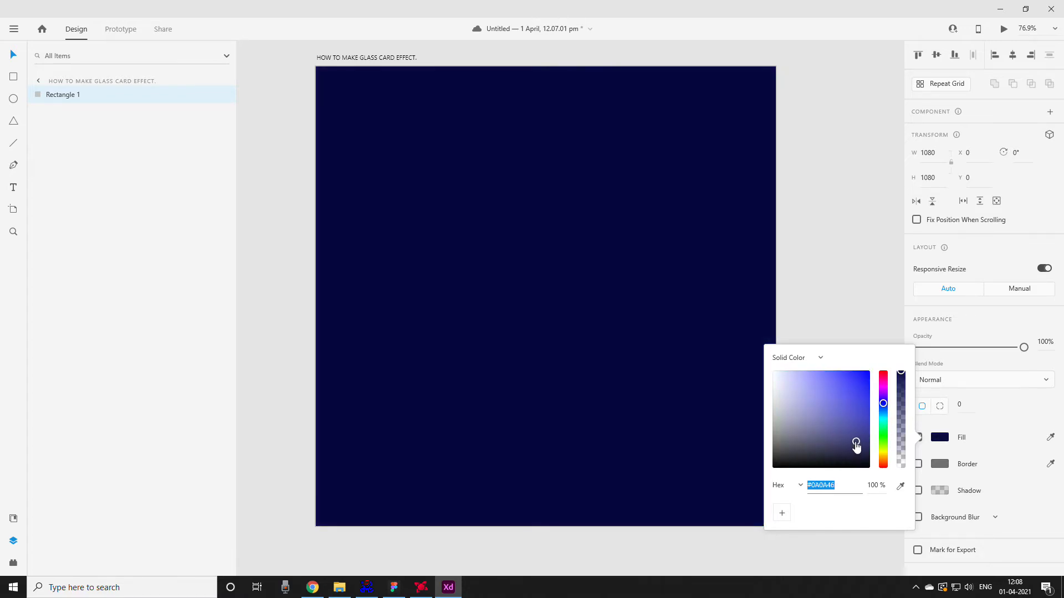
{"action": "left_click_drag", "start_coordinate": [857, 446], "coordinate": [837, 443]}
{"action": "left_click", "coordinate": [483, 255]}
- Draw a card rectangle about 689 by 394 and center it vertically and horizontally on the artboard
{"action": "left_click_drag", "start_coordinate": [547, 261], "coordinate": [567, 269]}
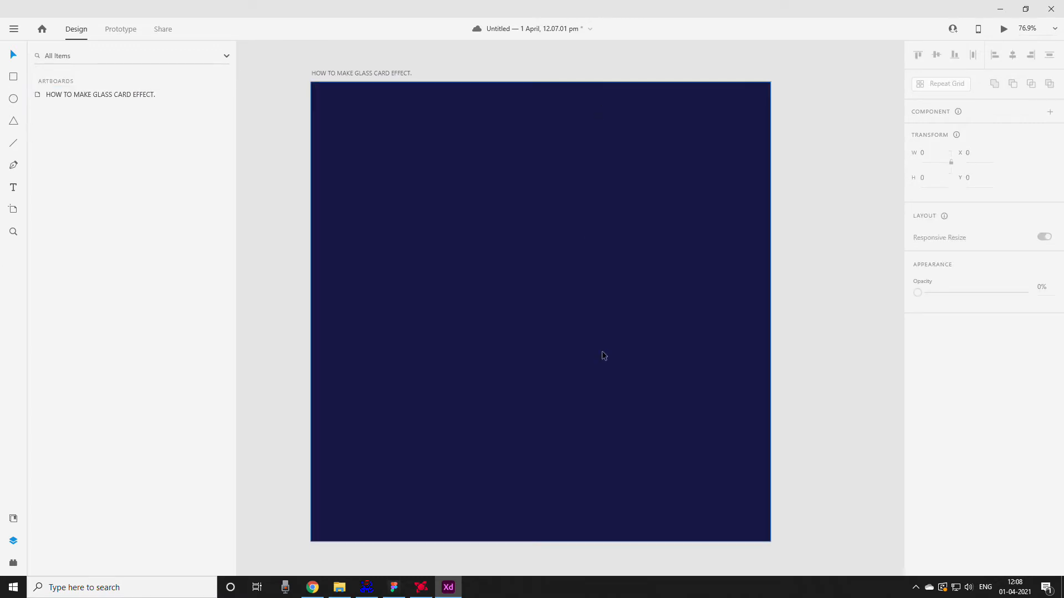
{"action": "key", "text": "r"}
{"action": "mouse_move", "coordinate": [398, 231]}
{"action": "left_mouse_down"}
{"action": "mouse_move", "coordinate": [625, 411]}
{"action": "mouse_move", "coordinate": [698, 404]}
{"action": "mouse_move", "coordinate": [705, 378]}
{"action": "mouse_move", "coordinate": [691, 400]}
{"action": "left_mouse_up"}
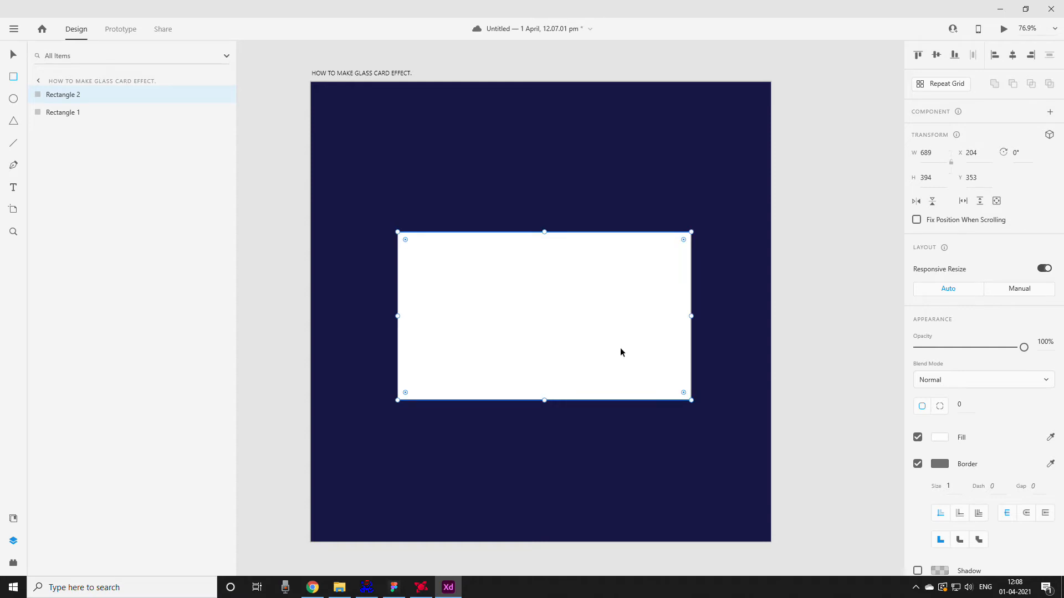
{"action": "left_click", "coordinate": [937, 56]}
{"action": "left_click", "coordinate": [1012, 55]}
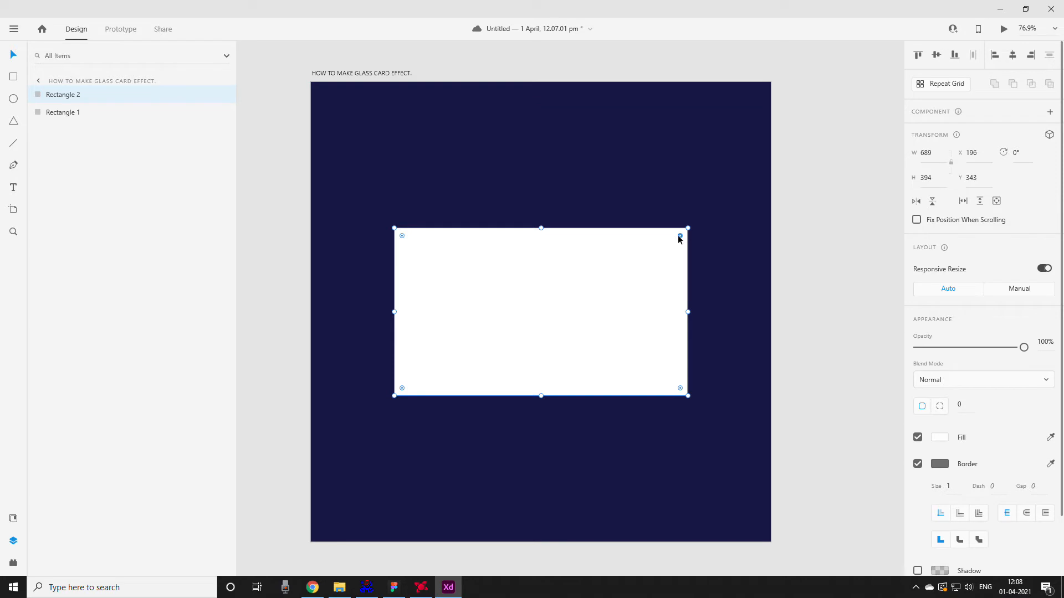
- Round all corners of the card rectangle with a radius of 30
{"action": "left_click_drag", "start_coordinate": [679, 235], "coordinate": [713, 231]}
{"action": "key", "text": "shift+Up"}
{"action": "key", "text": "shift+Up"}
{"action": "key", "text": "shift+Up"}
{"action": "key", "text": "shift+Up"}
{"action": "key", "text": "shift+Up"}
{"action": "key", "text": "shift+Up"}
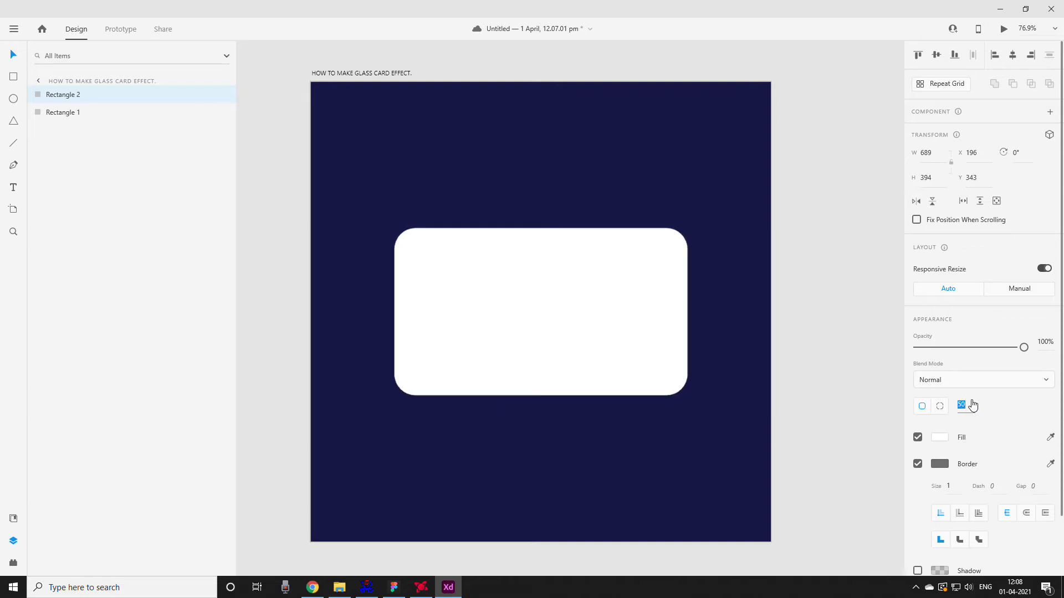
{"action": "key", "text": "shift+Up"}
{"action": "key", "text": "shift+Down"}
{"action": "key", "text": "shift+Down"}
{"action": "key", "text": "shift+Down"}
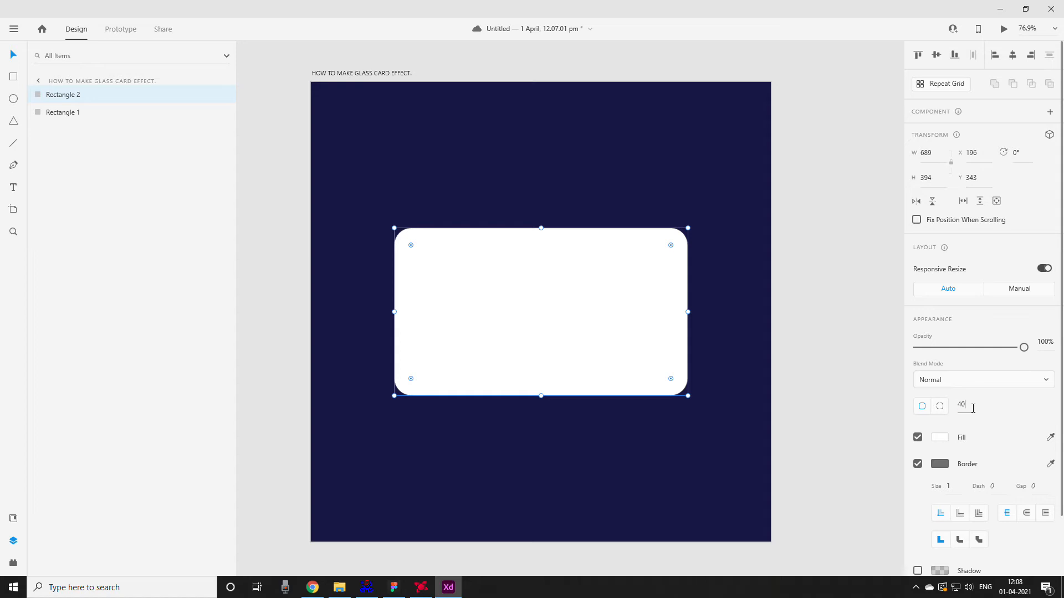
{"action": "key", "text": "shift+Down"}
{"action": "left_click", "coordinate": [349, 234]}
- Apply a blur effect to the card rectangle, trying Object Blur and settling on Background Blur
{"action": "left_click", "coordinate": [604, 334]}
{"action": "scroll", "coordinate": [975, 440], "scroll_direction": "down", "scroll_amount": 2}
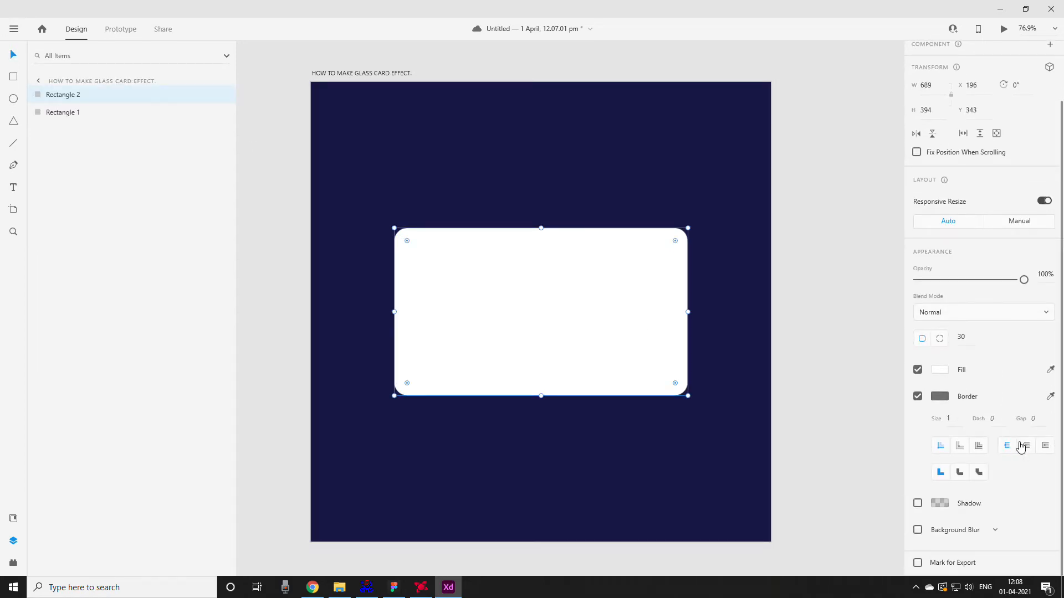
{"action": "left_click", "coordinate": [918, 531]}
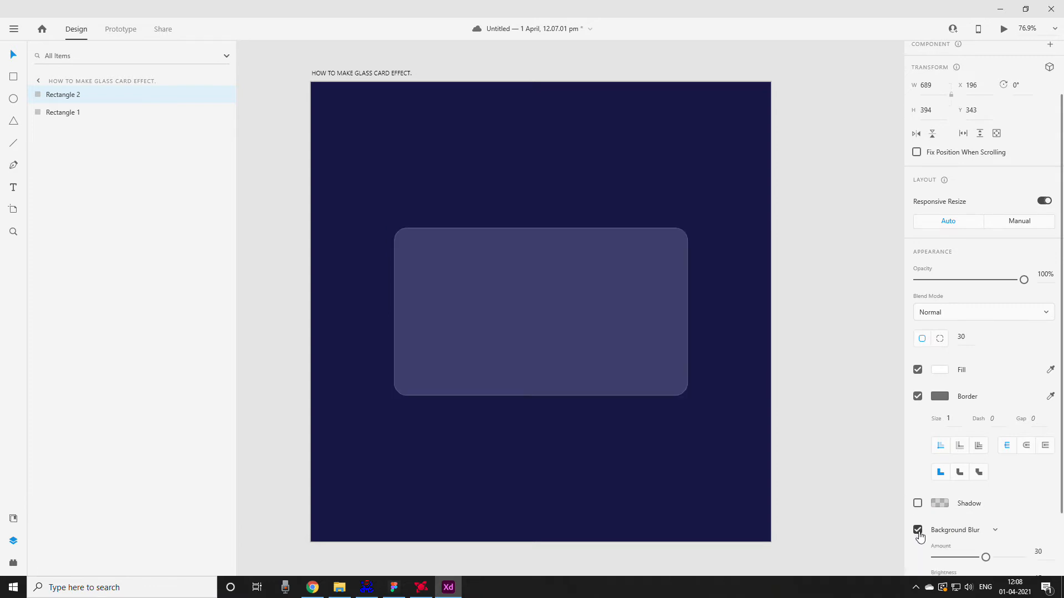
{"action": "left_click", "coordinate": [994, 533]}
{"action": "left_click", "coordinate": [988, 550]}
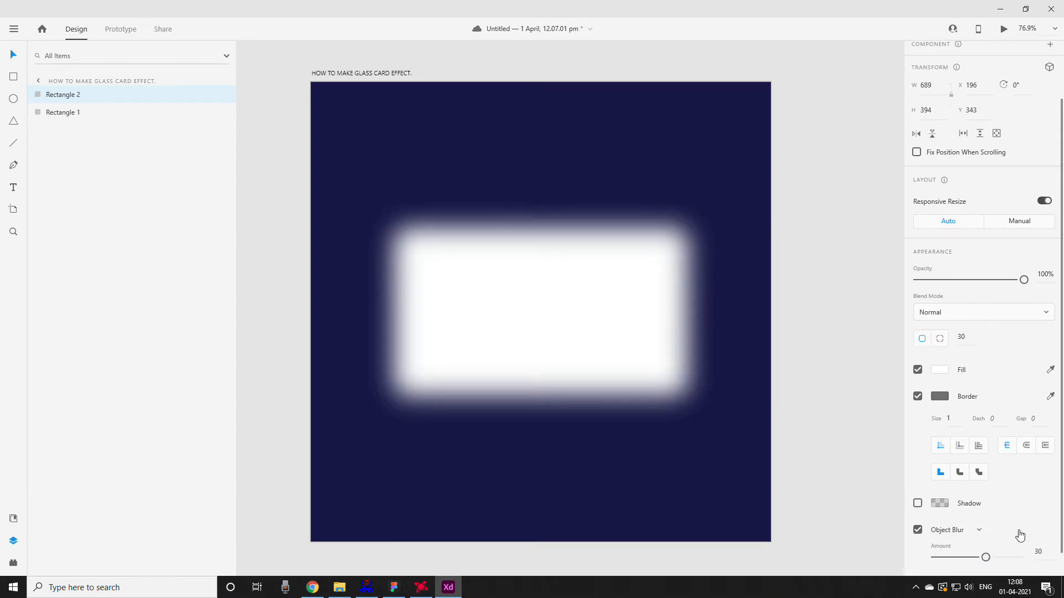
{"action": "left_click", "coordinate": [985, 535]}
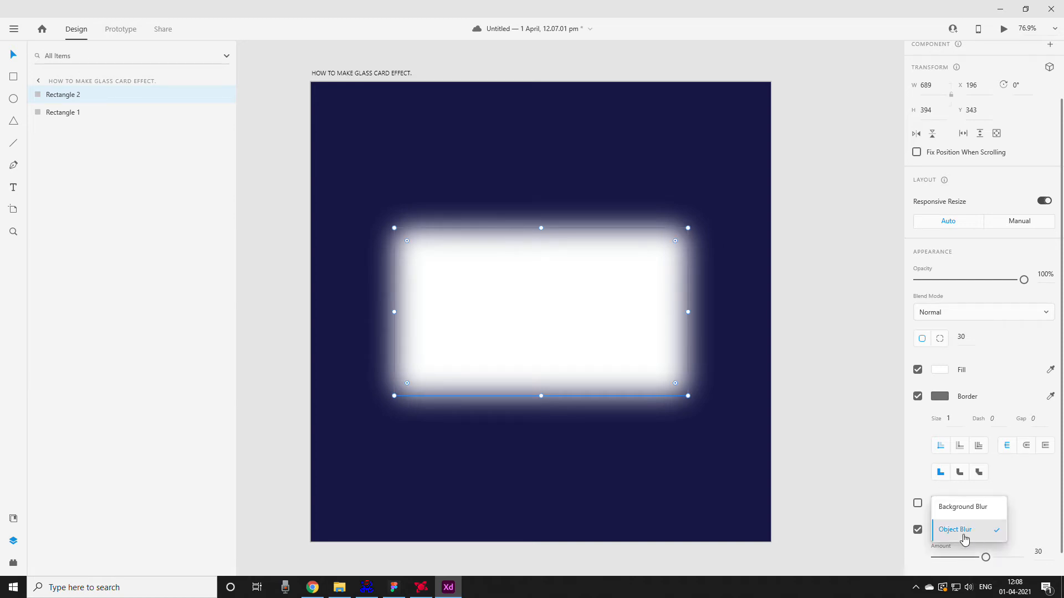
{"action": "left_click", "coordinate": [961, 505]}
{"action": "left_click", "coordinate": [833, 404]}
- Remove the border from the blurred card rectangle
{"action": "left_click", "coordinate": [429, 293]}
{"action": "left_click", "coordinate": [800, 280]}
{"action": "left_click", "coordinate": [490, 312]}
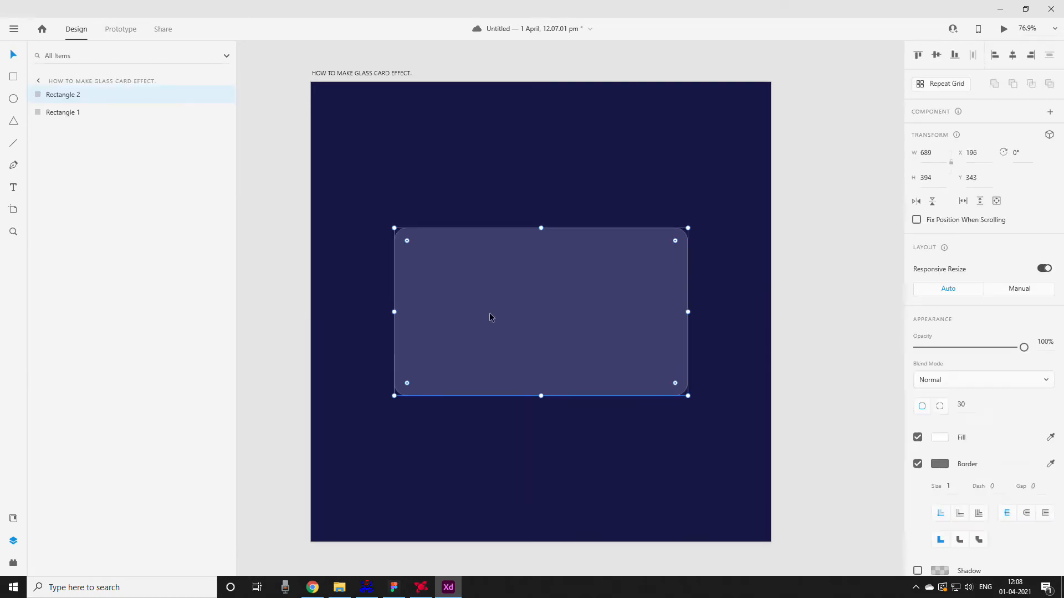
{"action": "left_click", "coordinate": [933, 465]}
{"action": "left_click", "coordinate": [941, 467]}
{"action": "left_click", "coordinate": [917, 463]}
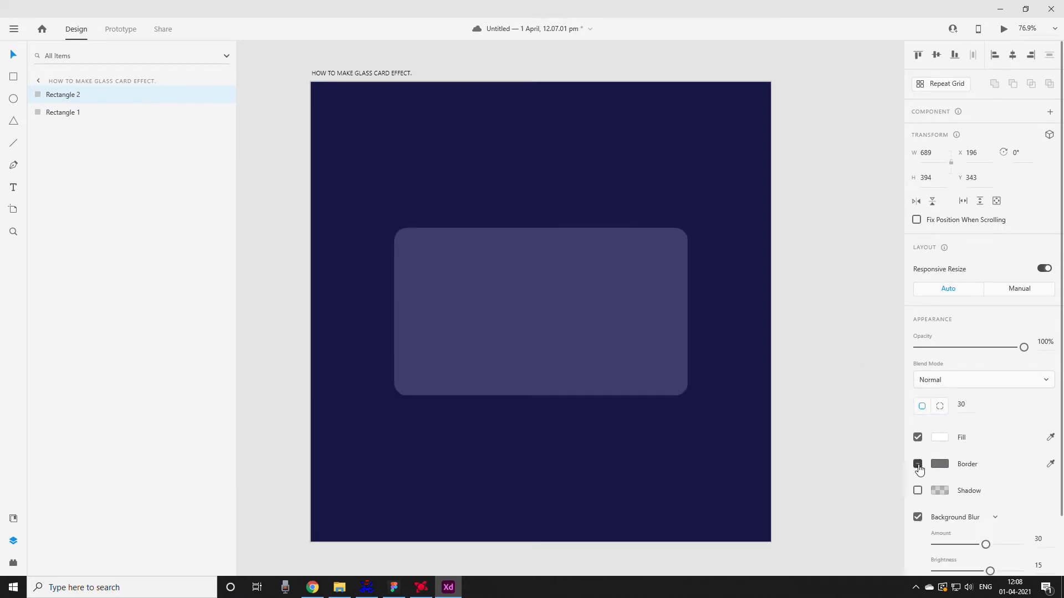
{"action": "left_click", "coordinate": [808, 301]}
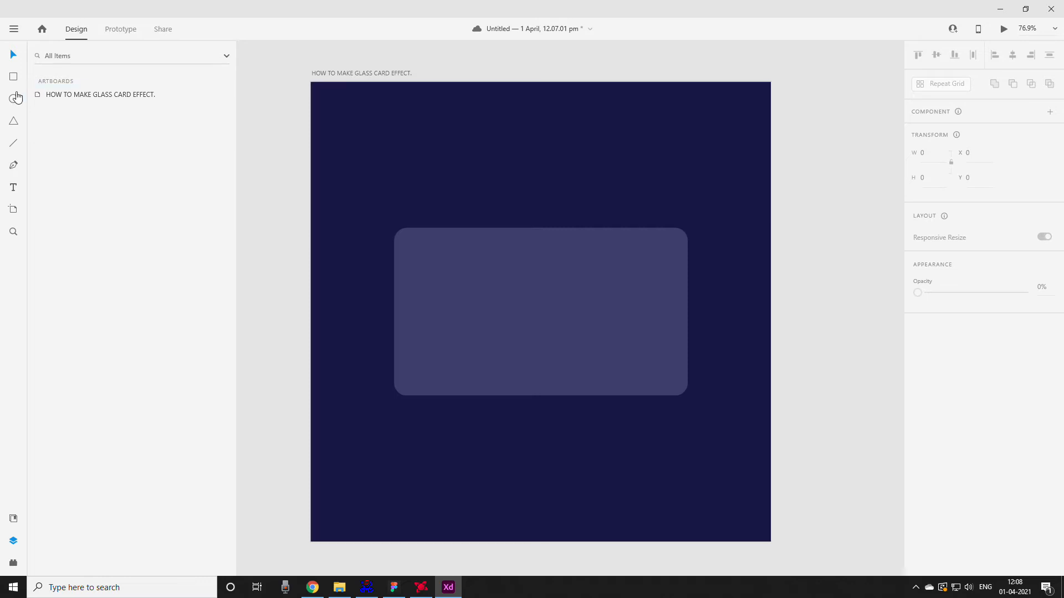
- Draw a circle about 426 wide overlapping the card's upper-left corner and move it behind the card in the layer order
{"action": "left_click", "coordinate": [13, 100]}
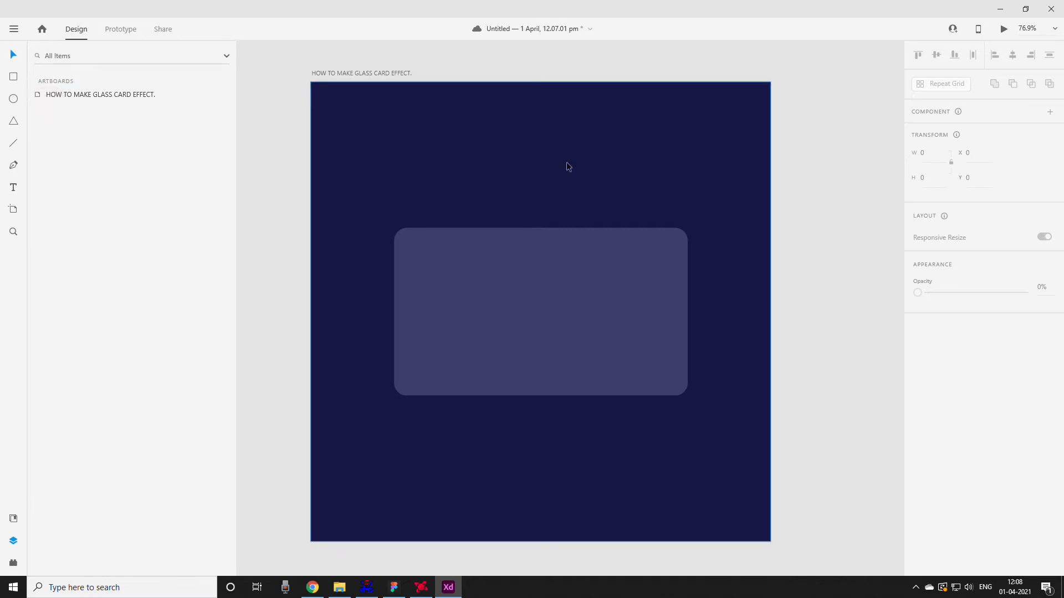
{"action": "left_click", "coordinate": [471, 186]}
{"action": "left_click_drag", "start_coordinate": [471, 186], "coordinate": [524, 231]}
{"action": "left_click_drag", "start_coordinate": [434, 162], "coordinate": [431, 265]}
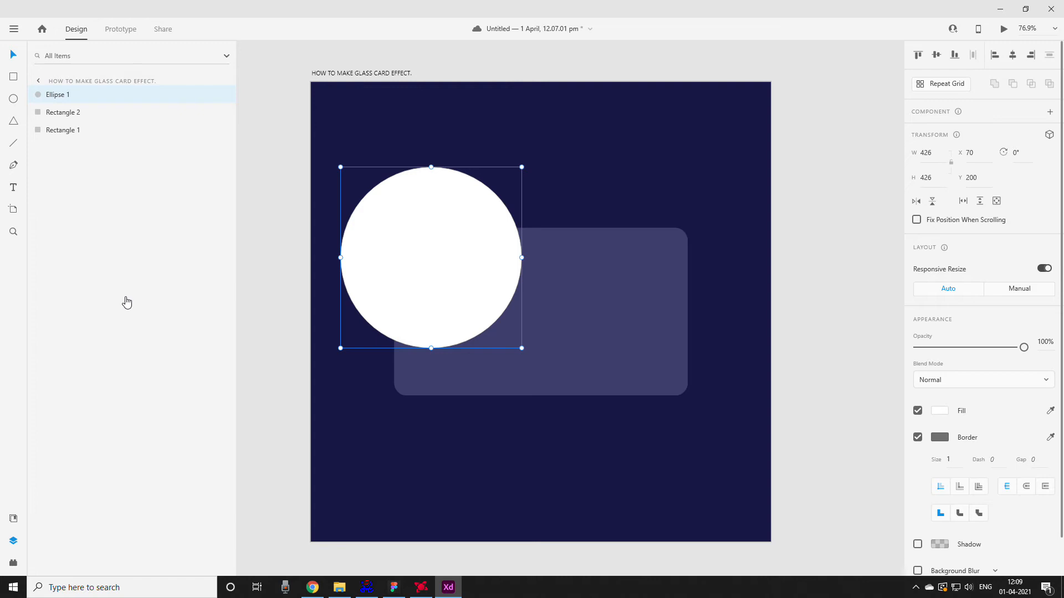
{"action": "left_click_drag", "start_coordinate": [65, 95], "coordinate": [74, 121]}
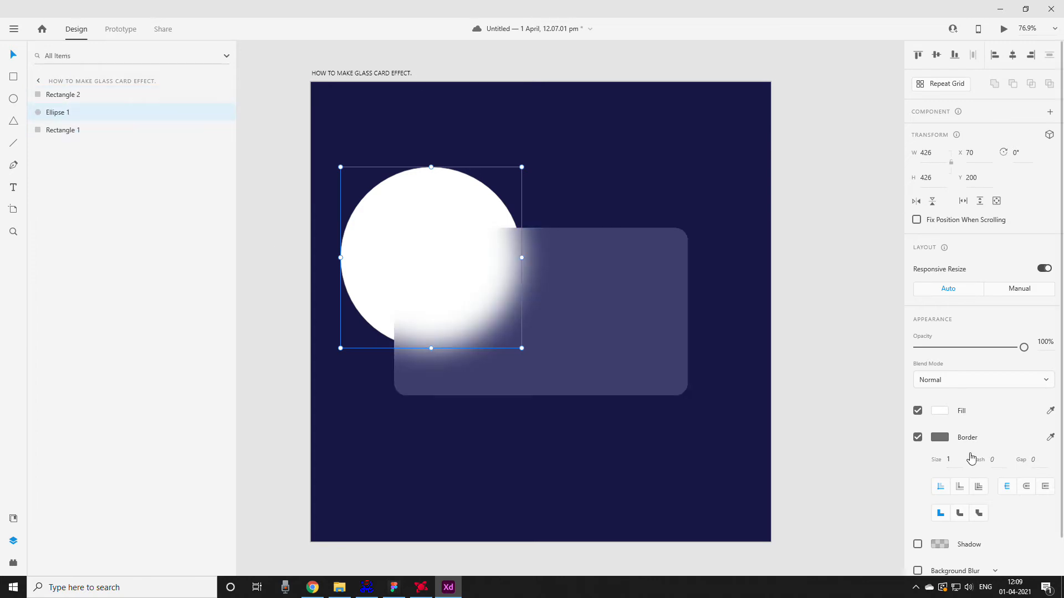
- Fill the circle with the solid coral color #DB7272
{"action": "left_click", "coordinate": [939, 410]}
{"action": "mouse_move", "coordinate": [827, 395]}
{"action": "left_mouse_down"}
{"action": "mouse_move", "coordinate": [837, 340]}
{"action": "mouse_move", "coordinate": [823, 340]}
{"action": "mouse_move", "coordinate": [836, 342]}
{"action": "mouse_move", "coordinate": [838, 399]}
{"action": "mouse_move", "coordinate": [853, 346]}
{"action": "mouse_move", "coordinate": [876, 332]}
{"action": "mouse_move", "coordinate": [830, 330]}
{"action": "mouse_move", "coordinate": [820, 362]}
{"action": "left_mouse_up"}
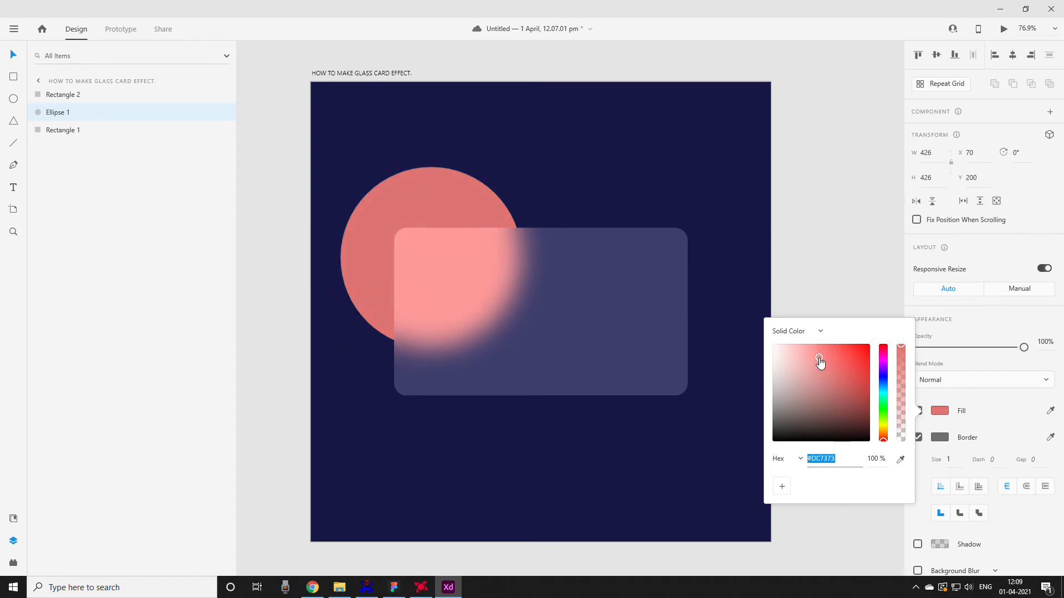
{"action": "left_click", "coordinate": [834, 241]}
- Duplicate the coral circle, shrink the copy to about 268 wide and place it over the card's lower-right corner
{"action": "left_click", "coordinate": [412, 224]}
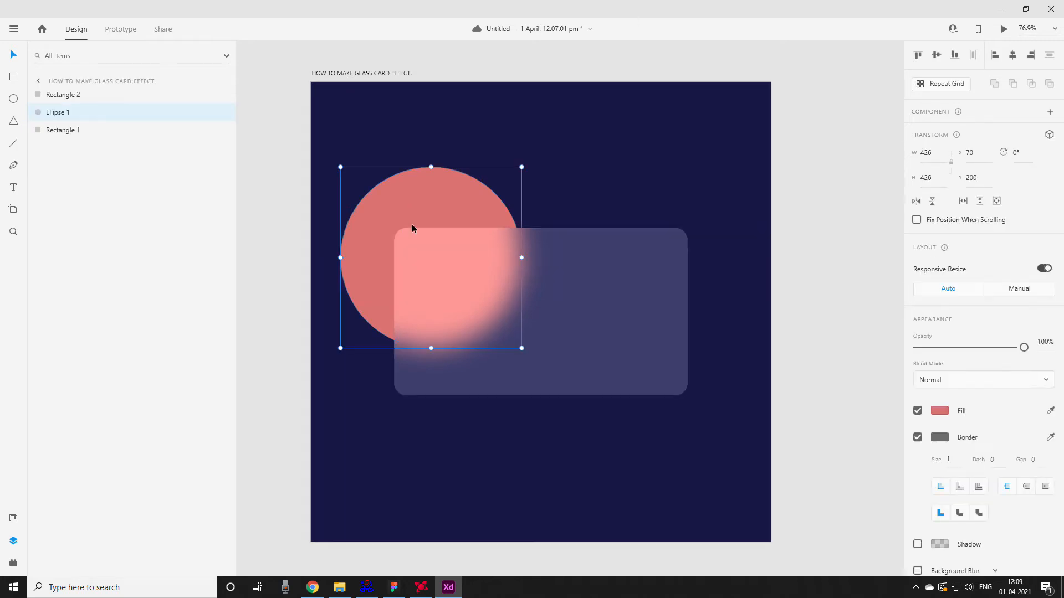
{"action": "left_click_drag", "start_coordinate": [406, 222], "coordinate": [618, 331], "text": "alt"}
{"action": "left_click_drag", "start_coordinate": [746, 487], "coordinate": [713, 450]}
{"action": "left_click_drag", "start_coordinate": [667, 404], "coordinate": [696, 401]}
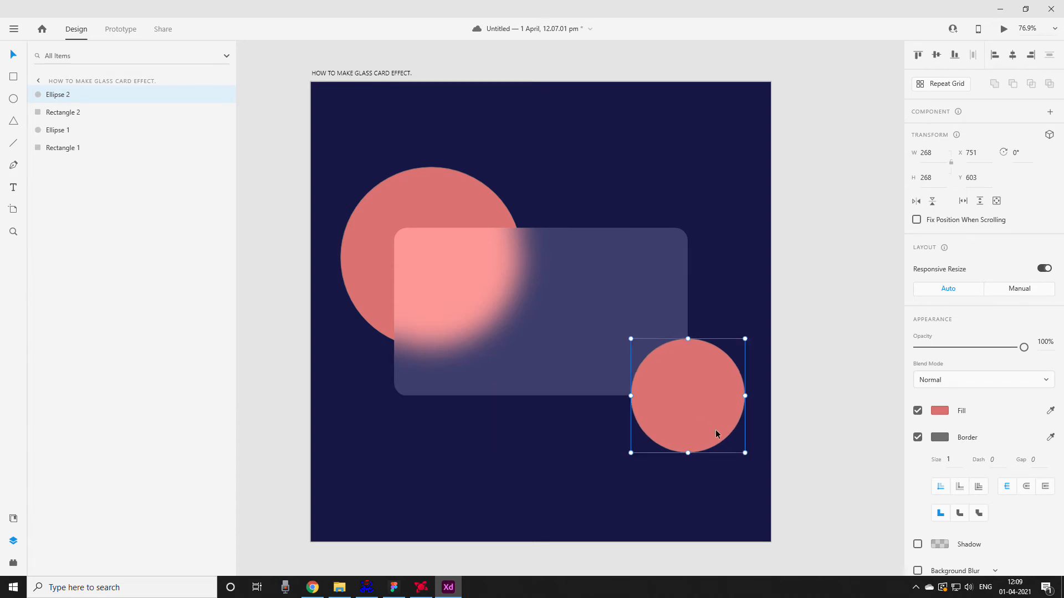
- Nudge the smaller circle up and to the left, and move its layer below the card and the large circle
{"action": "key", "text": "shift+Left"}
{"action": "key", "text": "shift+Up"}
{"action": "key", "text": "shift+Left"}
{"action": "key", "text": "shift+Up"}
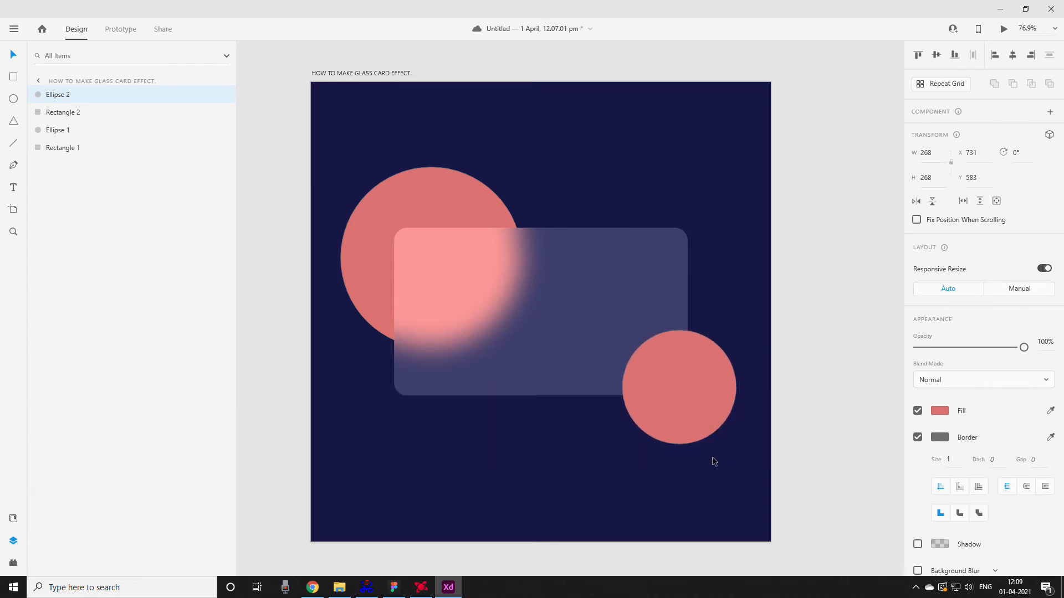
{"action": "key", "text": "shift+Left"}
{"action": "key", "text": "shift+Up"}
{"action": "key", "text": "shift+Left"}
{"action": "left_click_drag", "start_coordinate": [89, 96], "coordinate": [83, 141]}
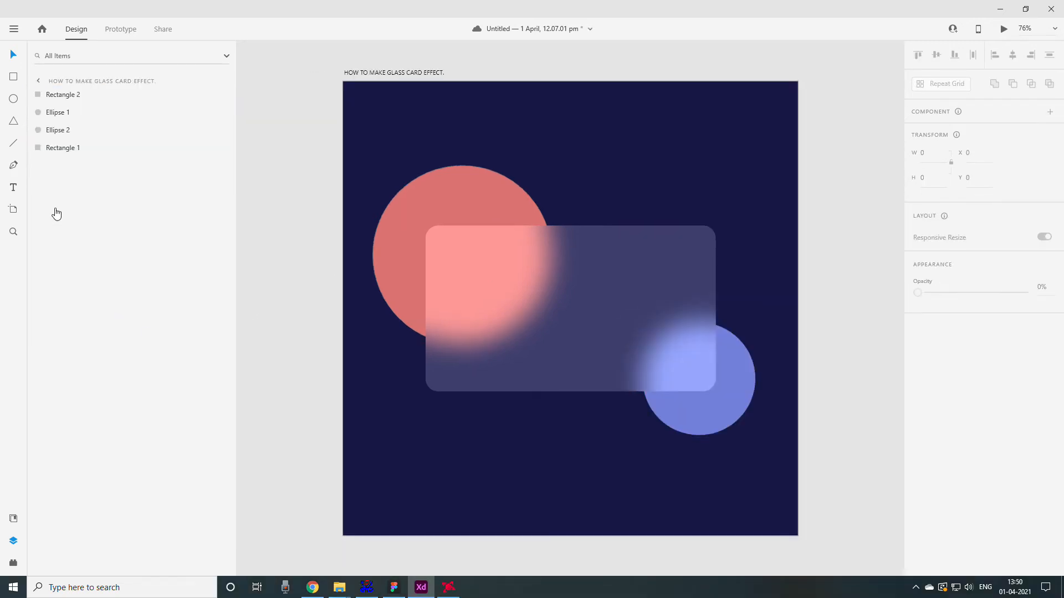
- Add a "VISA" text label in the upper-left area of the glass card
{"action": "left_click", "coordinate": [12, 188]}
{"action": "left_click", "coordinate": [454, 254]}
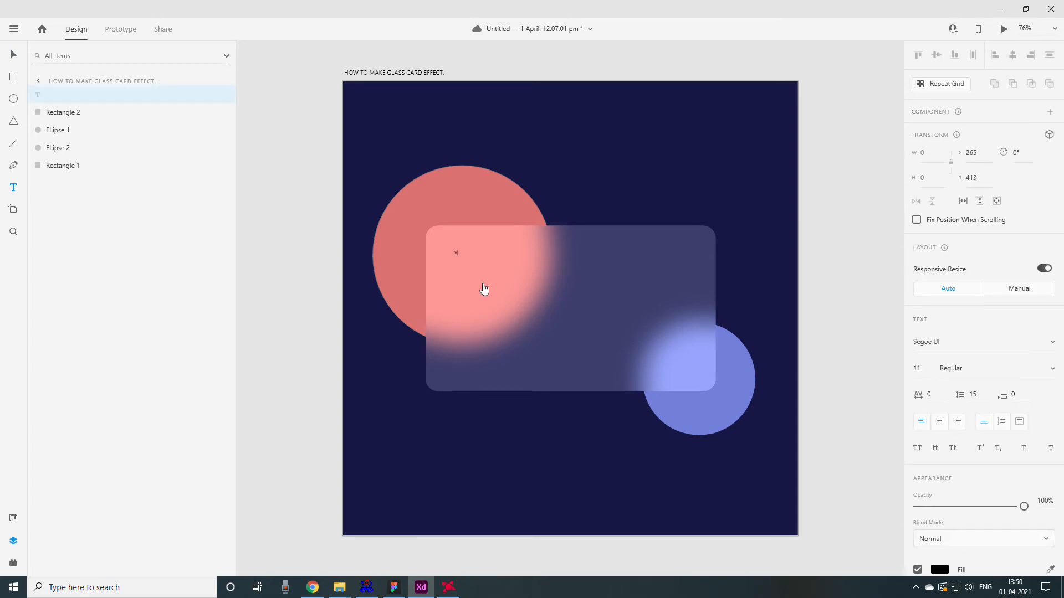
{"action": "left_click", "coordinate": [13, 54]}
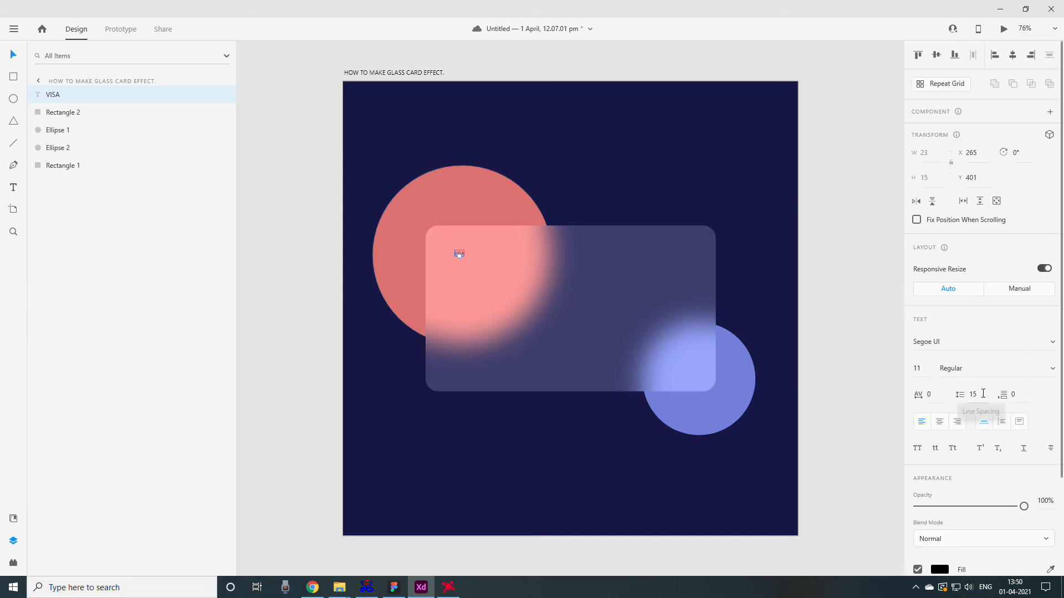
- Set the VISA text's font size to 38 and move it to the card's upper-left corner
{"action": "key", "text": "shift+Up"}
{"action": "key", "text": "shift+Up"}
{"action": "key", "text": "shift+Up"}
{"action": "key", "text": "shift+Up"}
{"action": "key", "text": "shift+Down"}
{"action": "key", "text": "Down"}
{"action": "key", "text": "Down"}
{"action": "left_click_drag", "start_coordinate": [476, 250], "coordinate": [452, 237]}
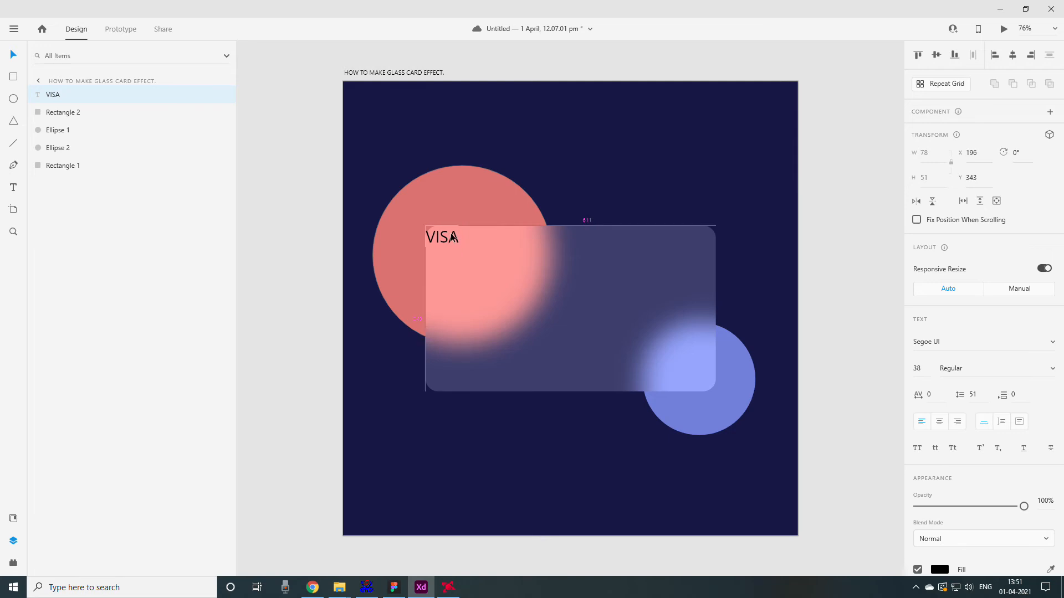
- Move the VISA label 30 px right and 20 px down, to X 226 and Y 363
{"action": "key", "text": "shift+Right"}
{"action": "key", "text": "shift+Right"}
{"action": "key", "text": "shift+Right"}
{"action": "key", "text": "shift+Down"}
{"action": "key", "text": "shift+Down"}
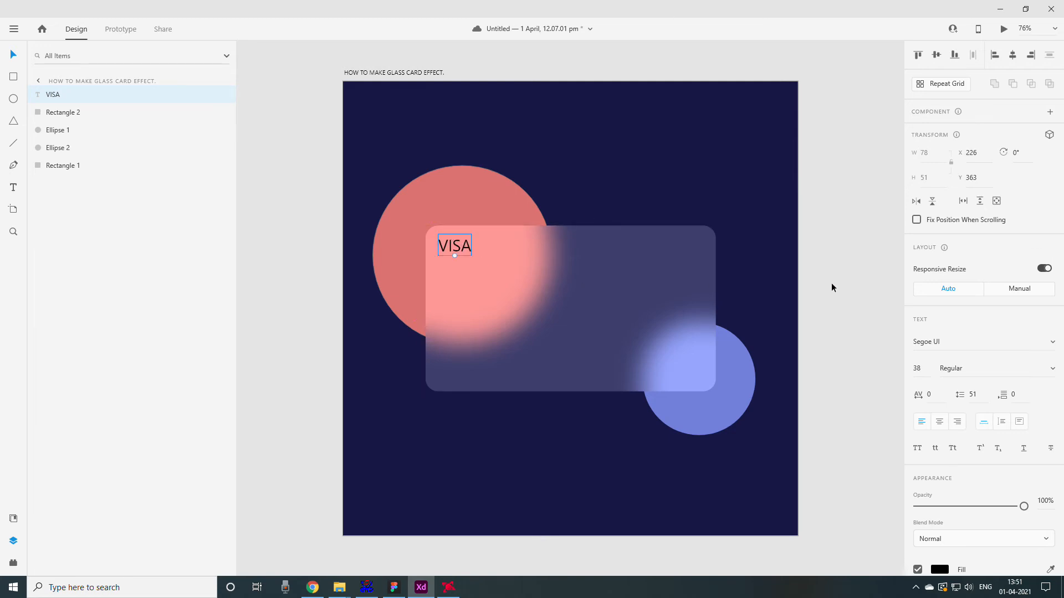
{"action": "scroll", "coordinate": [803, 337], "scroll_direction": "down", "scroll_amount": 2}
{"action": "scroll", "coordinate": [801, 335], "scroll_direction": "up", "scroll_amount": 3}
{"action": "left_click", "coordinate": [801, 336]}
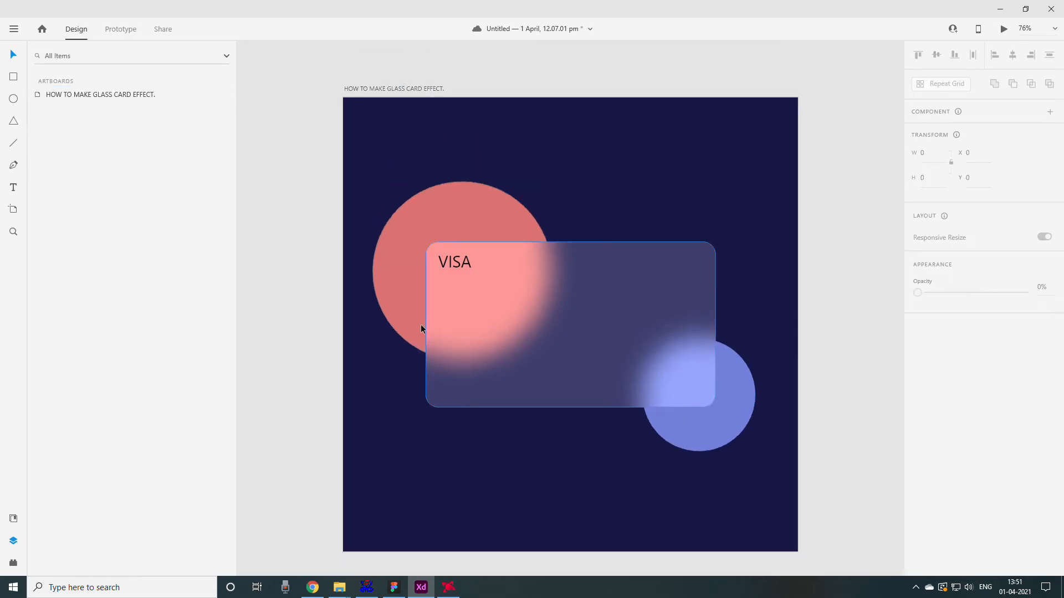
- Change the VISA label's fill from black to a very dark red
{"action": "left_click", "coordinate": [460, 264]}
{"action": "scroll", "coordinate": [943, 530], "scroll_direction": "down", "scroll_amount": 3}
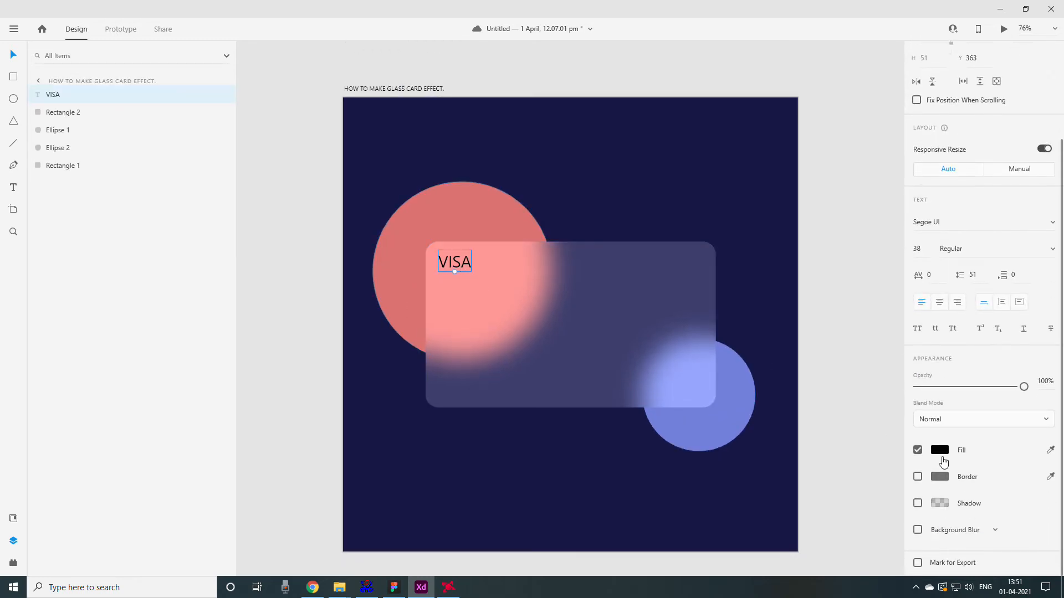
{"action": "left_click", "coordinate": [940, 450]}
{"action": "mouse_move", "coordinate": [793, 419]}
{"action": "left_mouse_down"}
{"action": "mouse_move", "coordinate": [807, 387]}
{"action": "mouse_move", "coordinate": [862, 368]}
{"action": "mouse_move", "coordinate": [875, 446]}
{"action": "left_mouse_up"}
{"action": "left_click", "coordinate": [866, 304]}
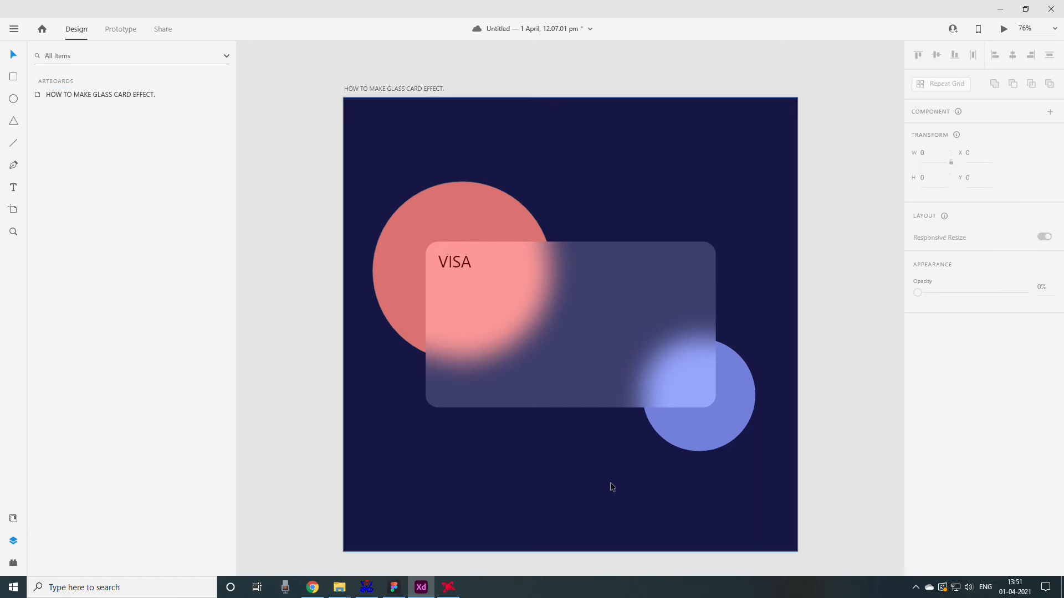
- Duplicate the VISA label lower on the card and replace the copy's text with the card number
{"action": "left_click_drag", "start_coordinate": [457, 277], "coordinate": [451, 345]}
{"action": "double_click", "coordinate": [451, 345]}
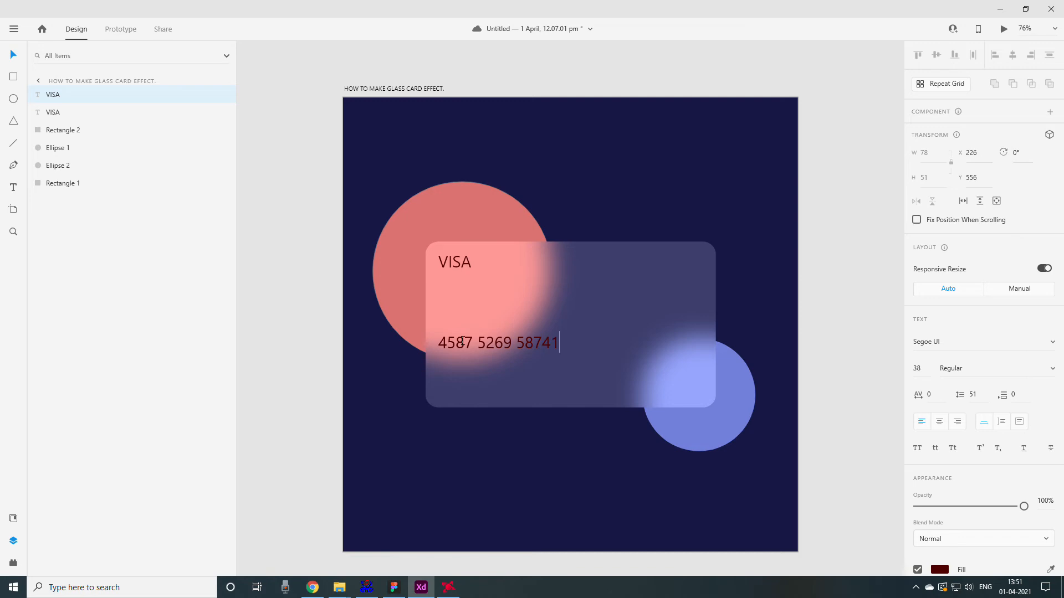
{"action": "key", "text": "Escape"}
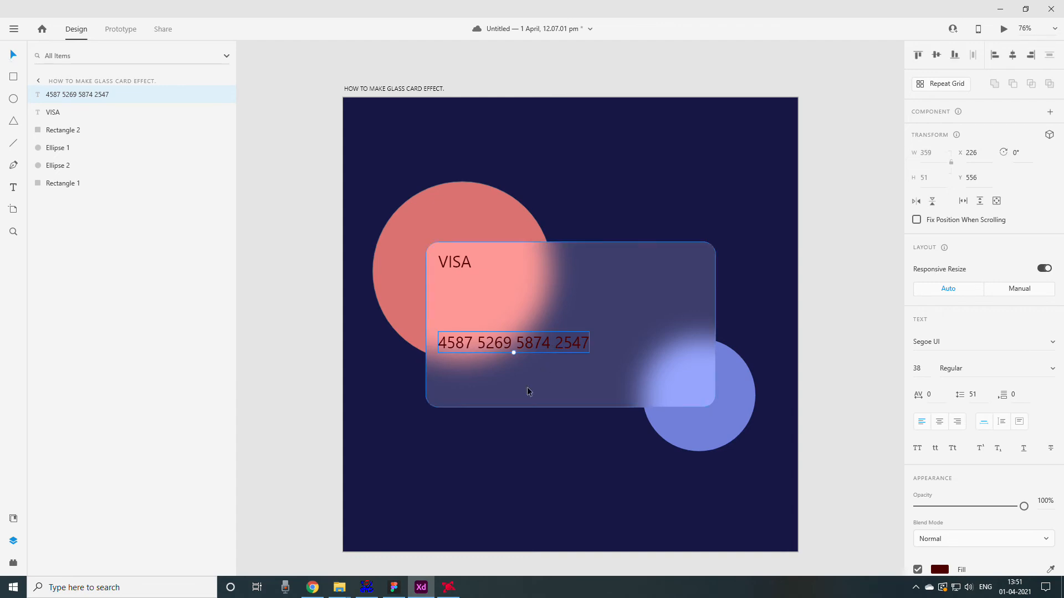
- Move the card number toward the middle of the card and enlarge its font size to 46
{"action": "left_click_drag", "start_coordinate": [530, 342], "coordinate": [547, 347]}
{"action": "left_click_drag", "start_coordinate": [571, 351], "coordinate": [568, 356]}
{"action": "key", "text": "Up"}
{"action": "key", "text": "Up"}
{"action": "key", "text": "Up"}
{"action": "key", "text": "Up"}
{"action": "key", "text": "Up"}
{"action": "key", "text": "Up"}
{"action": "key", "text": "Up"}
{"action": "key", "text": "Up"}
- Set the card number's font to Lato with the Light weight
{"action": "left_click", "coordinate": [941, 342]}
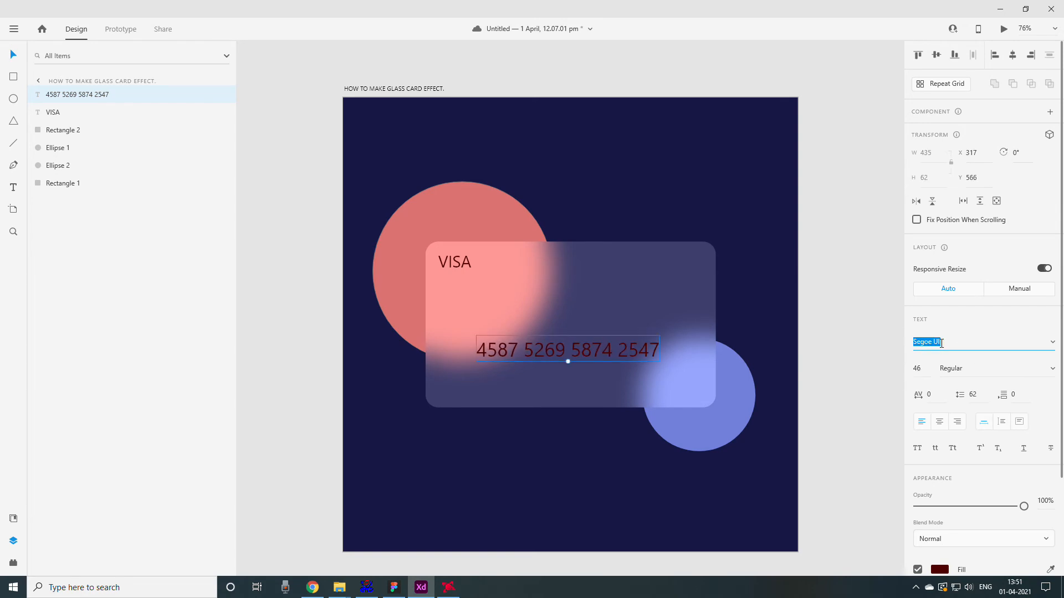
{"action": "type", "text": "Lato"}
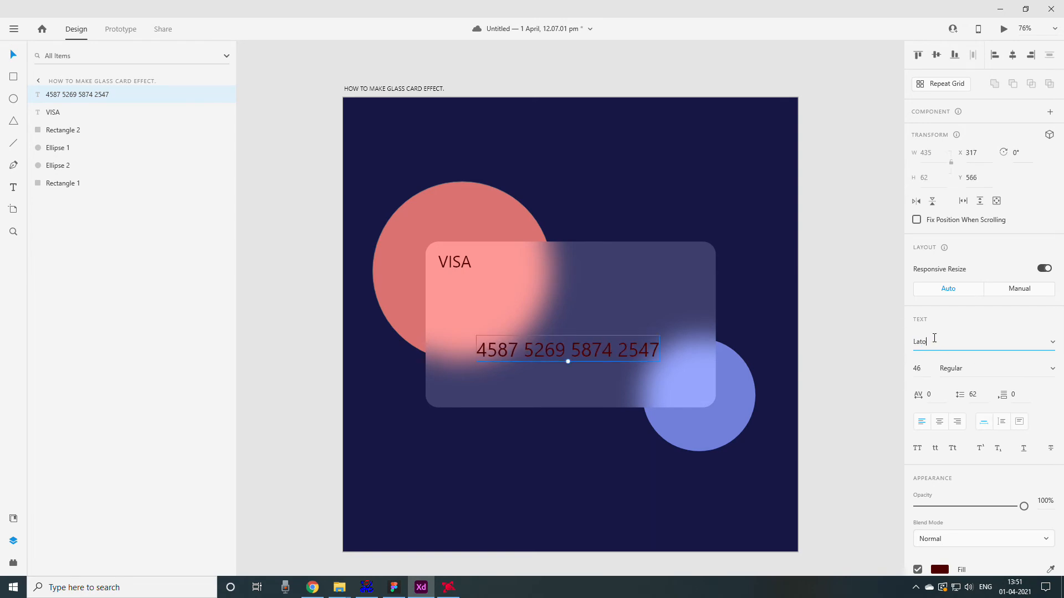
{"action": "key", "text": "Return"}
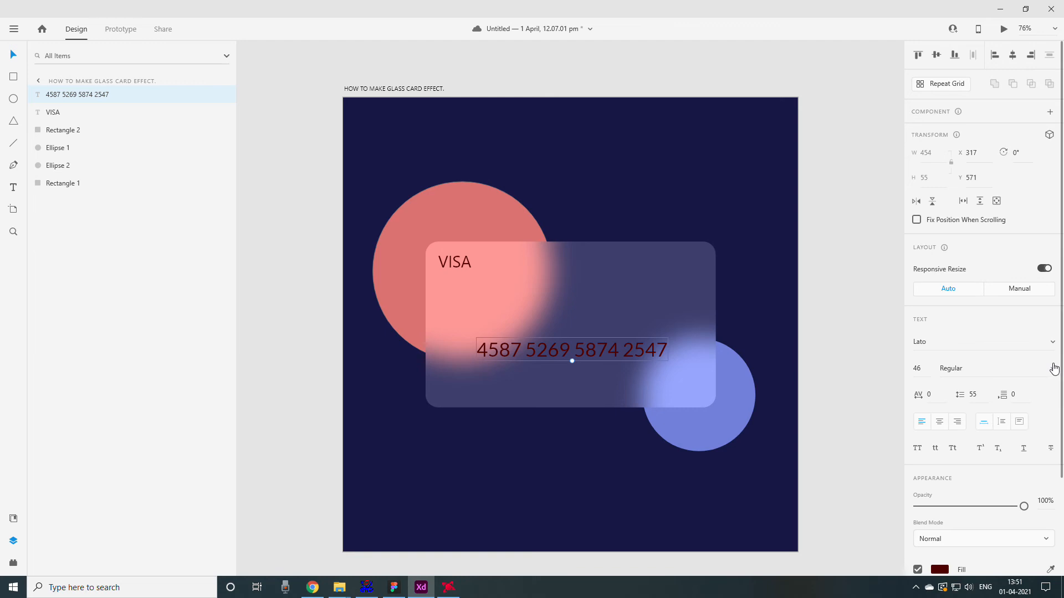
{"action": "left_click", "coordinate": [1052, 367]}
{"action": "left_click", "coordinate": [984, 316]}
- Move the card number lower, to about Y 609, and change its fill to white
{"action": "left_click_drag", "start_coordinate": [576, 352], "coordinate": [583, 368]}
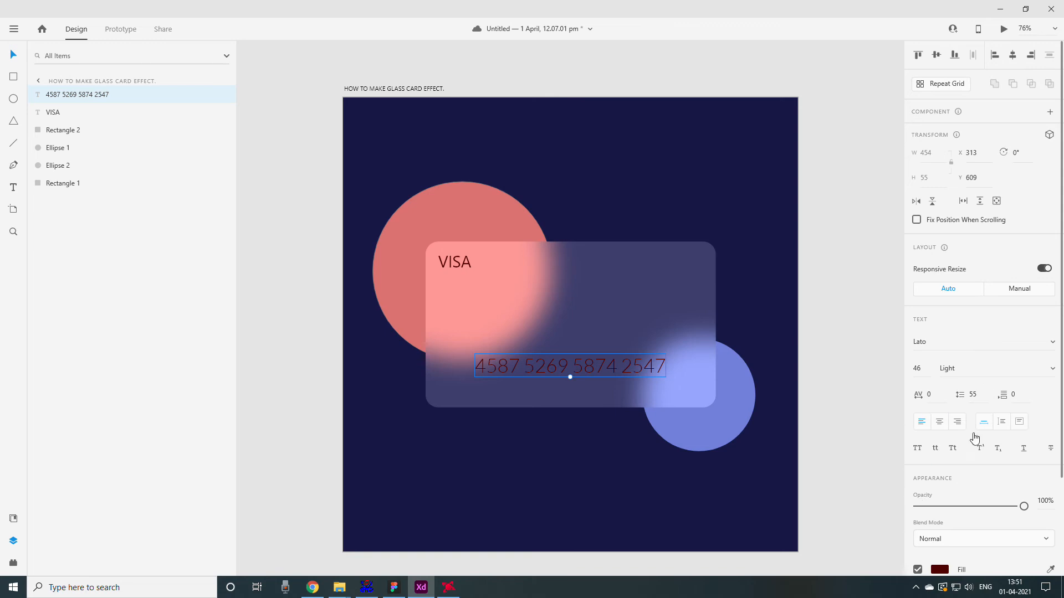
{"action": "scroll", "coordinate": [955, 483], "scroll_direction": "down", "scroll_amount": 2}
{"action": "left_click", "coordinate": [940, 450]}
{"action": "mouse_move", "coordinate": [814, 410]}
{"action": "left_mouse_down"}
{"action": "mouse_move", "coordinate": [750, 344]}
{"action": "mouse_move", "coordinate": [739, 435]}
{"action": "mouse_move", "coordinate": [726, 336]}
{"action": "left_mouse_up"}
{"action": "left_click", "coordinate": [850, 288]}
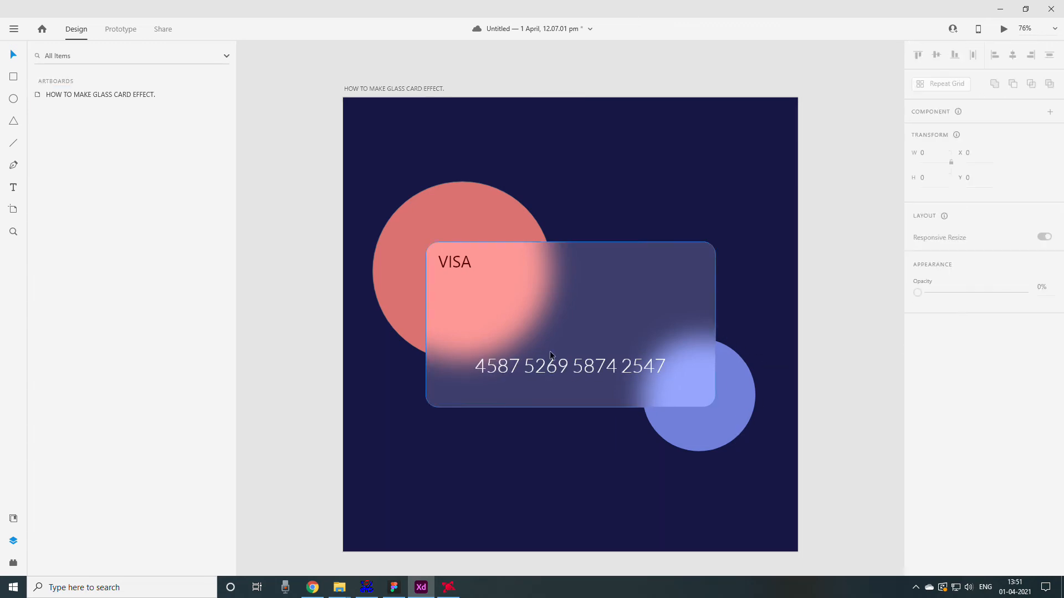
- Switch to Chrome to check the Dribbble card designs for reference, and return to the Adobe XD design
{"action": "left_click", "coordinate": [541, 365]}
{"action": "left_click", "coordinate": [315, 589]}
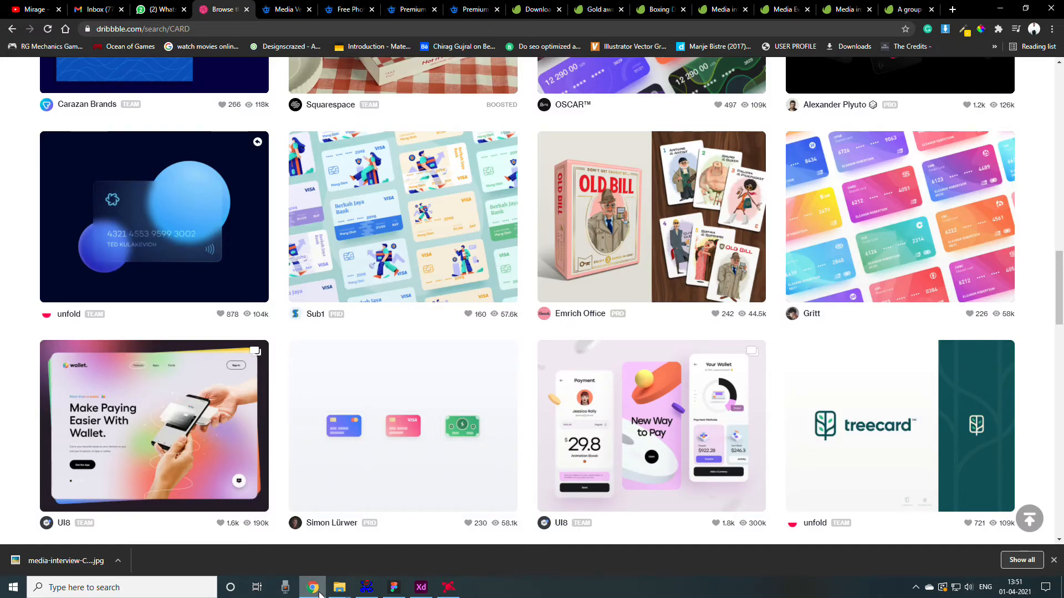
{"action": "left_click", "coordinate": [319, 594]}
- Shift the VISA label and the card number so both start at X 244, aligned along their left edges
{"action": "left_click_drag", "start_coordinate": [520, 375], "coordinate": [514, 375]}
{"action": "left_click_drag", "start_coordinate": [455, 263], "coordinate": [462, 262]}
{"action": "left_click_drag", "start_coordinate": [462, 367], "coordinate": [471, 373]}
{"action": "left_click", "coordinate": [450, 269], "text": "shift"}
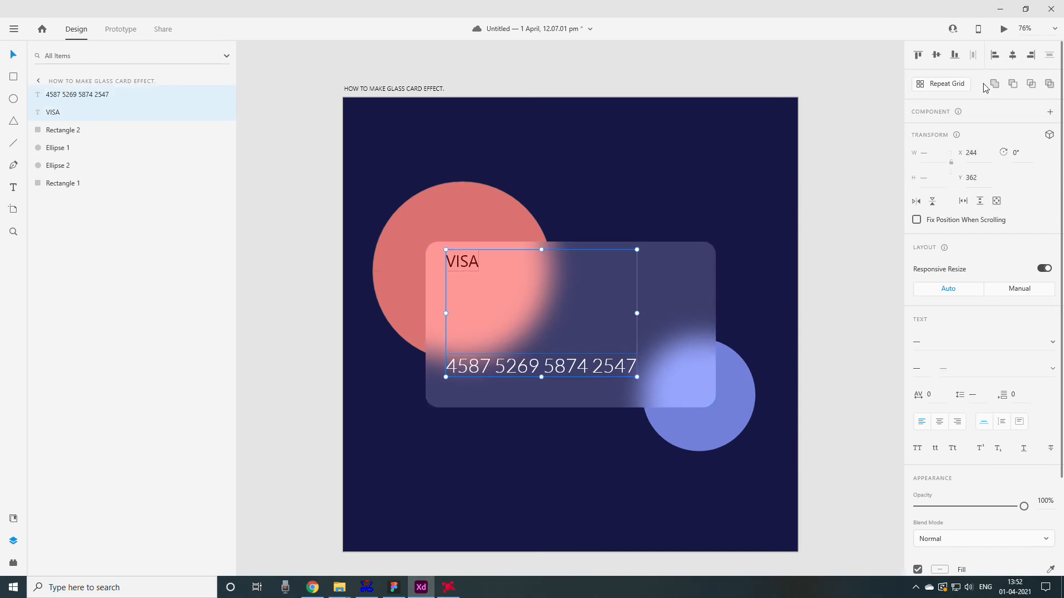
{"action": "left_click", "coordinate": [850, 321]}
- Move the card number up to about Y 577 and set its font size to 40
{"action": "left_click_drag", "start_coordinate": [551, 370], "coordinate": [535, 358]}
{"action": "key", "text": "Down"}
{"action": "key", "text": "Down"}
{"action": "key", "text": "Down"}
{"action": "key", "text": "Down"}
{"action": "key", "text": "Down"}
{"action": "key", "text": "Down"}
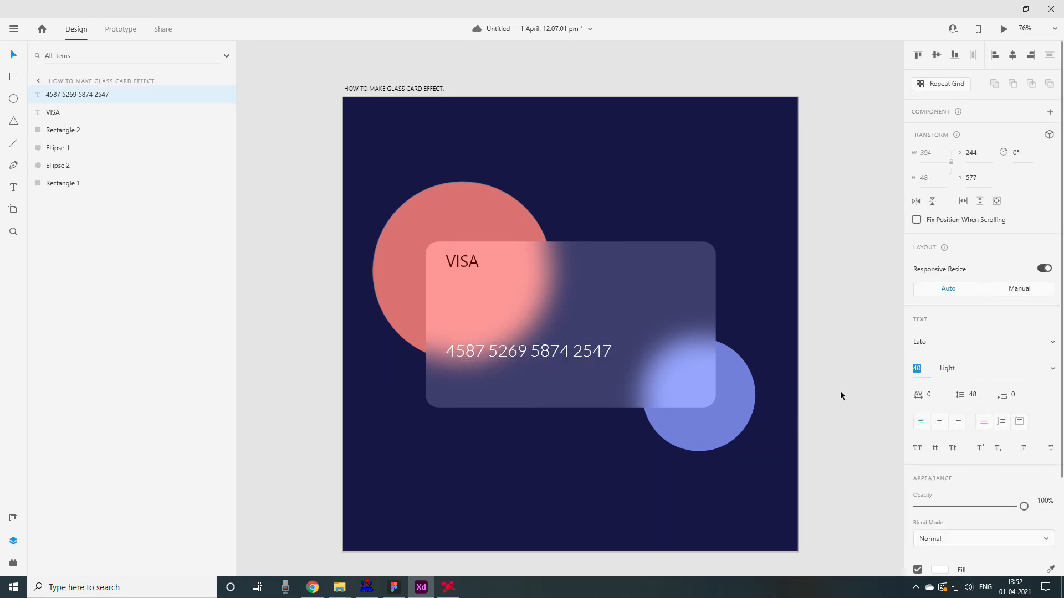
{"action": "left_click", "coordinate": [840, 391]}
- Duplicate the card number directly below itself and replace the copy's text with the cardholder's full name in capitals
{"action": "left_click_drag", "start_coordinate": [506, 351], "coordinate": [506, 375]}
{"action": "key", "text": "Return"}
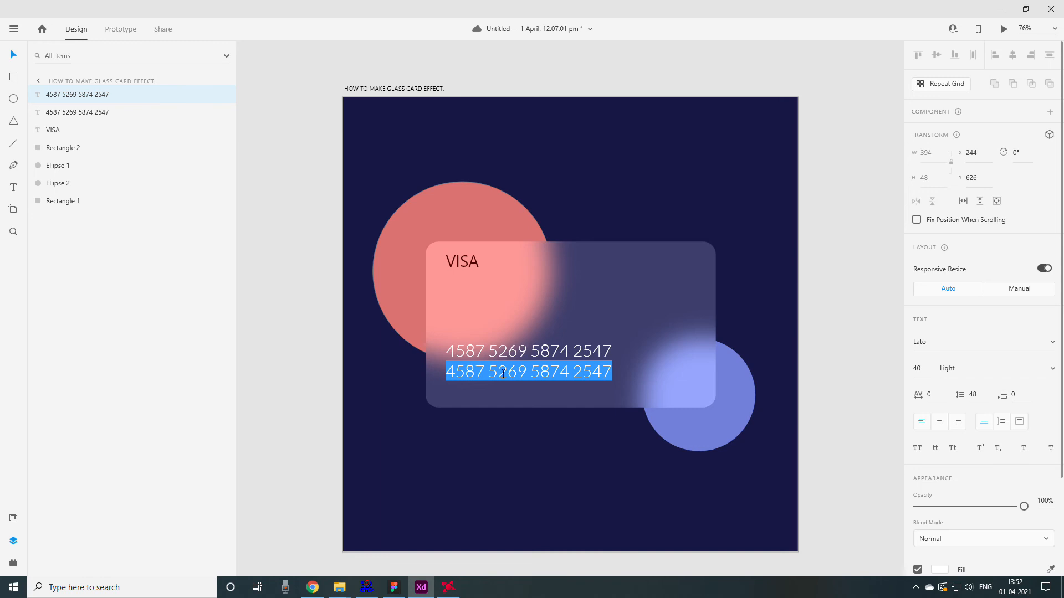
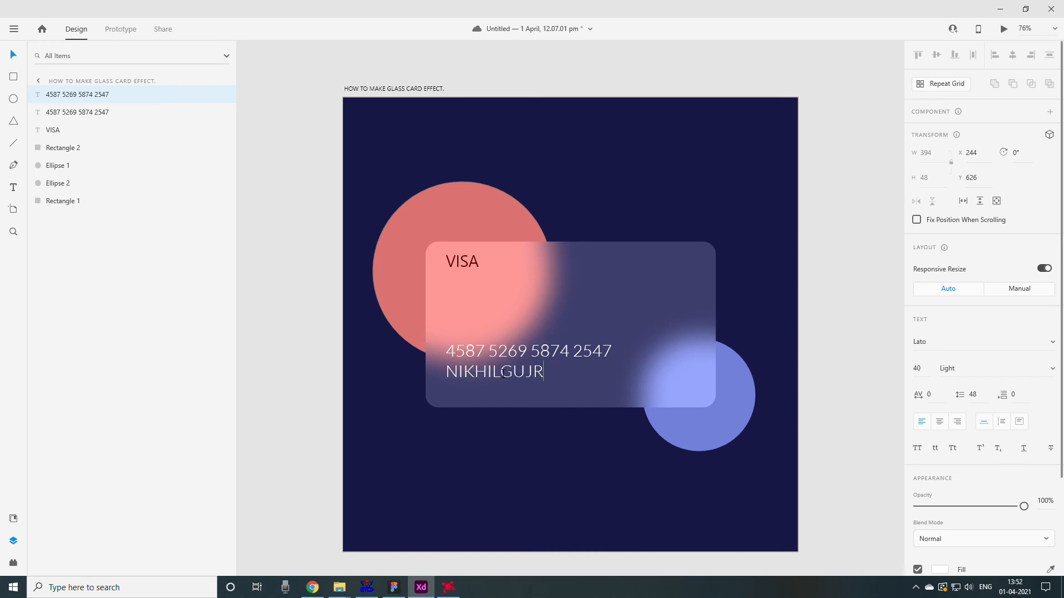
{"action": "left_click", "coordinate": [502, 372]}
{"action": "key", "text": "ctrl+a"}
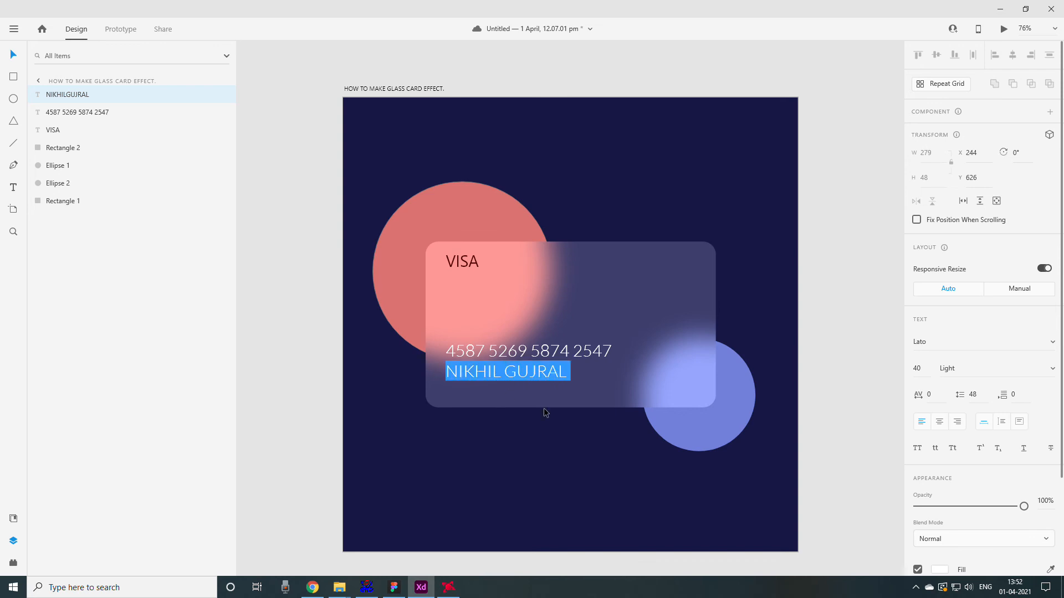
- Reduce the cardholder name's font size so it is clearly smaller than the card number
{"action": "left_click", "coordinate": [921, 369]}
{"action": "key", "text": "Down"}
{"action": "key", "text": "Down"}
{"action": "key", "text": "Down"}
{"action": "key", "text": "Down"}
{"action": "key", "text": "Down"}
{"action": "key", "text": "Down"}
{"action": "key", "text": "Down"}
{"action": "key", "text": "Down"}
{"action": "key", "text": "Down"}
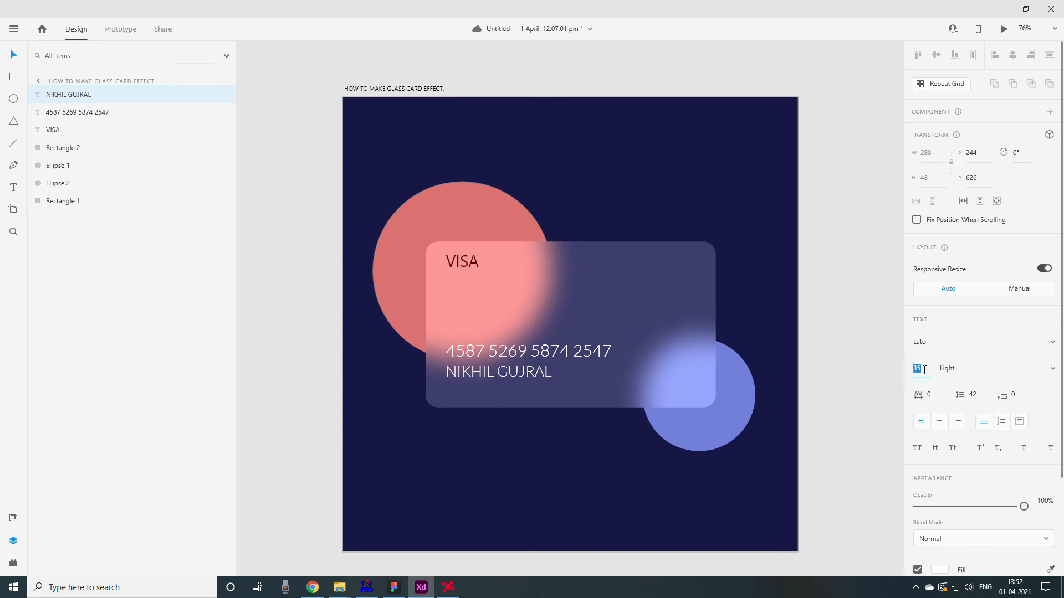
{"action": "key", "text": "Down"}
{"action": "key", "text": "Down"}
{"action": "key", "text": "Up"}
{"action": "left_click", "coordinate": [13, 53]}
{"action": "left_click", "coordinate": [262, 116]}
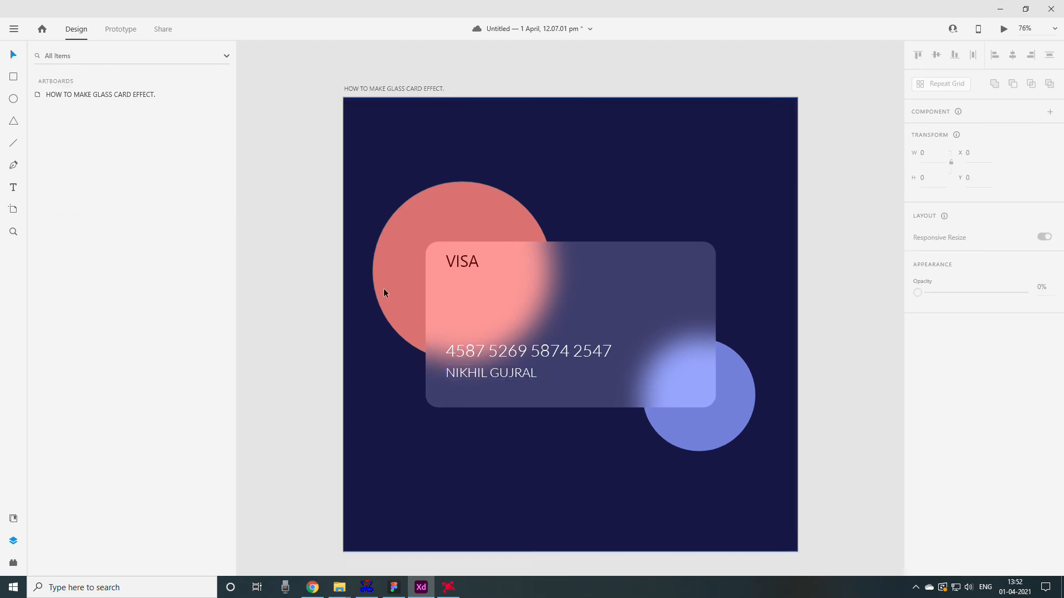
- Move the card number and cardholder name down together, with the number at about Y 598
{"action": "left_click", "coordinate": [502, 353]}
{"action": "left_click", "coordinate": [501, 375], "text": "shift"}
{"action": "left_click_drag", "start_coordinate": [482, 382], "coordinate": [484, 387]}
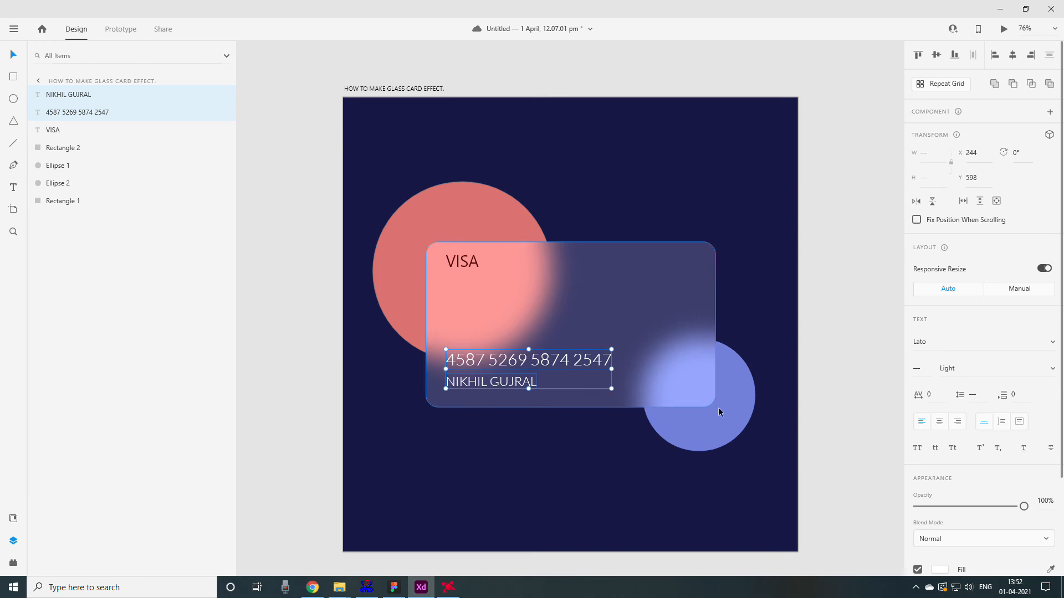
{"action": "left_click", "coordinate": [805, 388]}
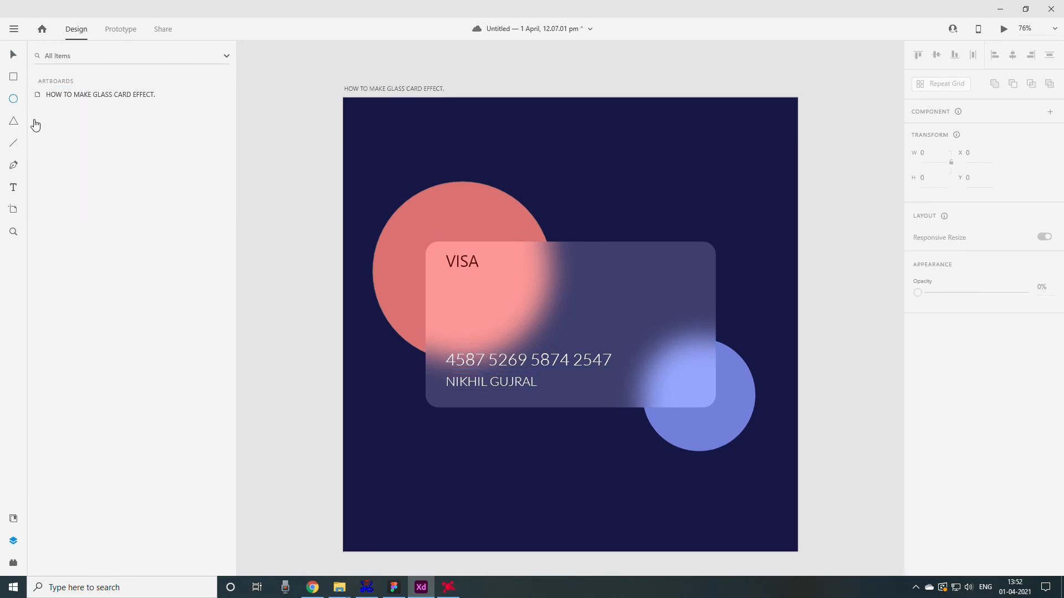
- Draw a flat ellipse about 240 by 65 in the card's middle, with no fill and a black border
{"action": "left_click_drag", "start_coordinate": [546, 285], "coordinate": [646, 312]}
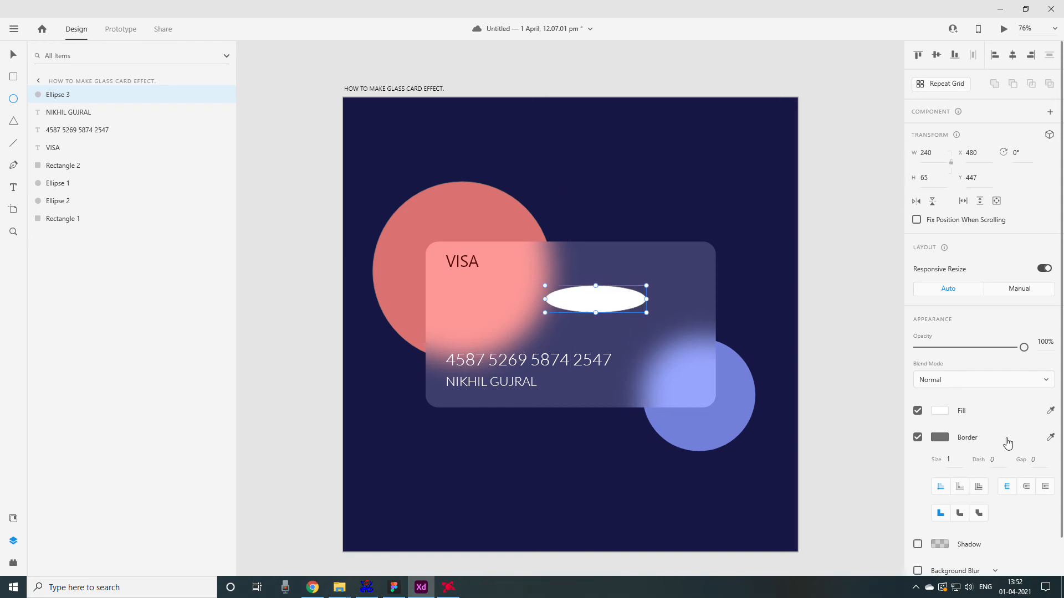
{"action": "left_click", "coordinate": [917, 412]}
{"action": "left_click", "coordinate": [939, 437]}
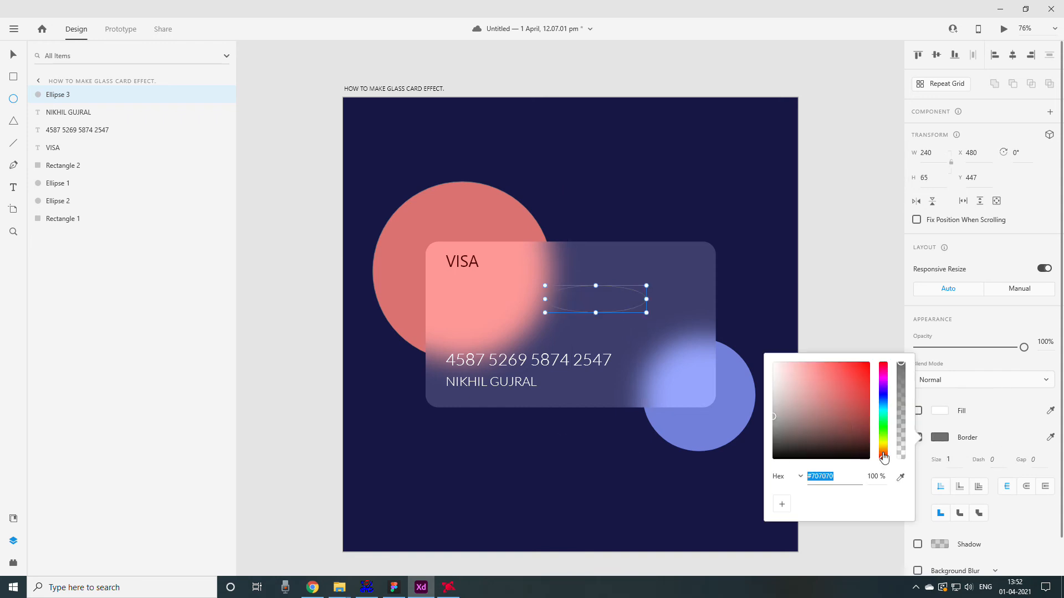
{"action": "left_click_drag", "start_coordinate": [820, 422], "coordinate": [774, 458]}
{"action": "left_click", "coordinate": [9, 54]}
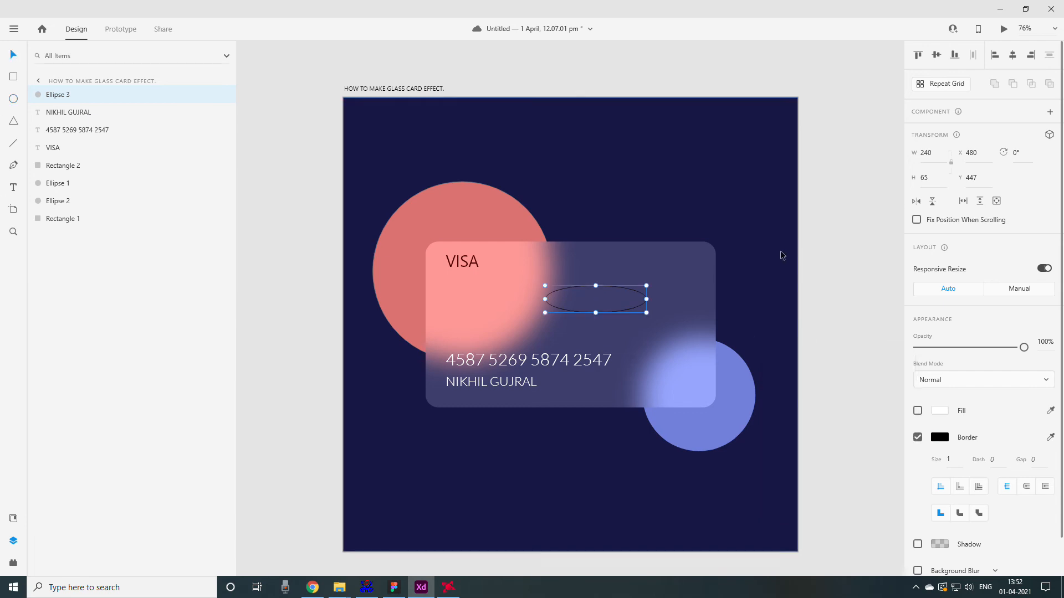
- Duplicate the outlined ellipse three times, placing each copy 20 px below the previous one
{"action": "key", "text": "ctrl+d"}
{"action": "key", "text": "shift+Down"}
{"action": "key", "text": "shift+Down"}
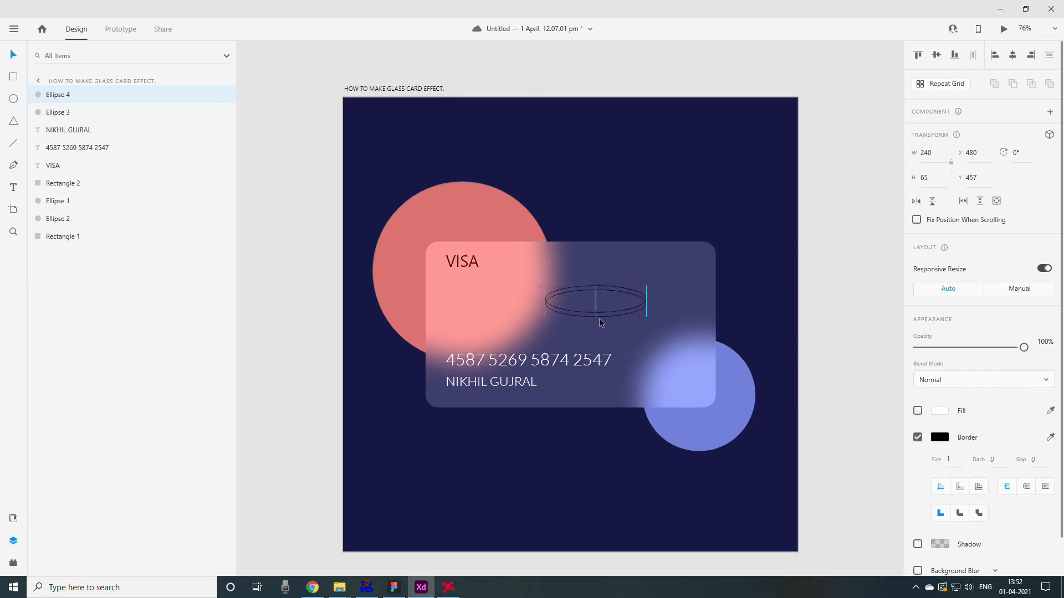
{"action": "key", "text": "ctrl+d"}
{"action": "key", "text": "shift+Down"}
{"action": "key", "text": "shift+Down"}
{"action": "key", "text": "ctrl+d"}
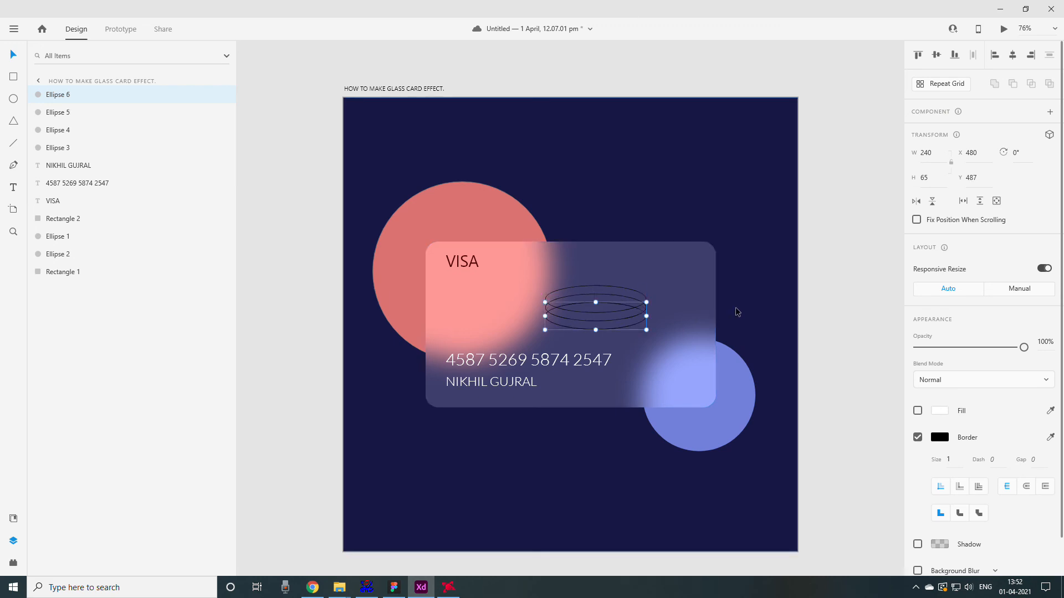
{"action": "key", "text": "shift+Down"}
{"action": "key", "text": "shift+Down"}
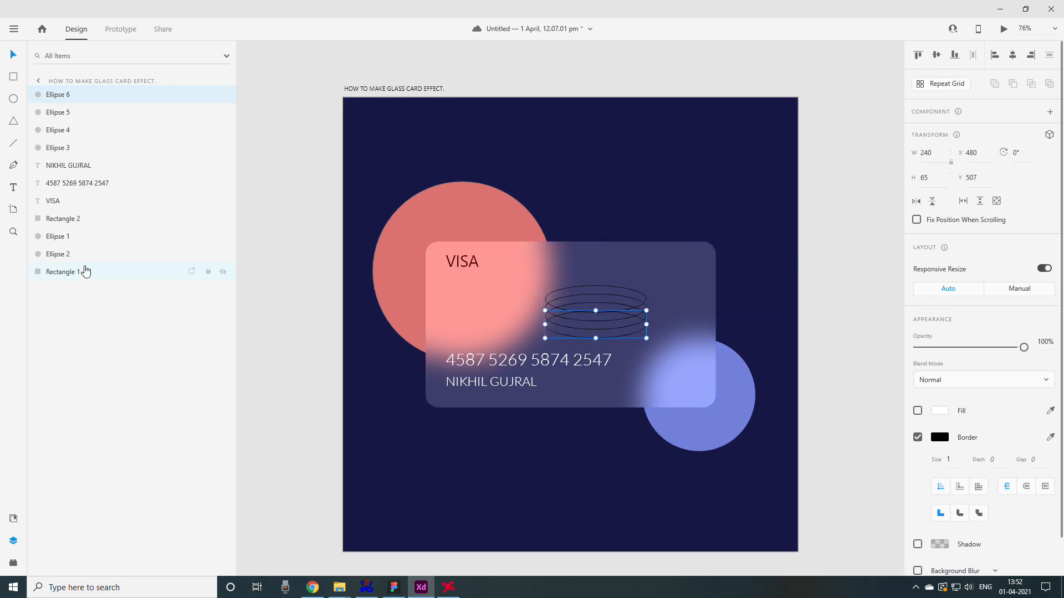
- Try tilting the four stacked ellipses 15° counterclockwise
{"action": "left_click", "coordinate": [57, 148], "text": "shift"}
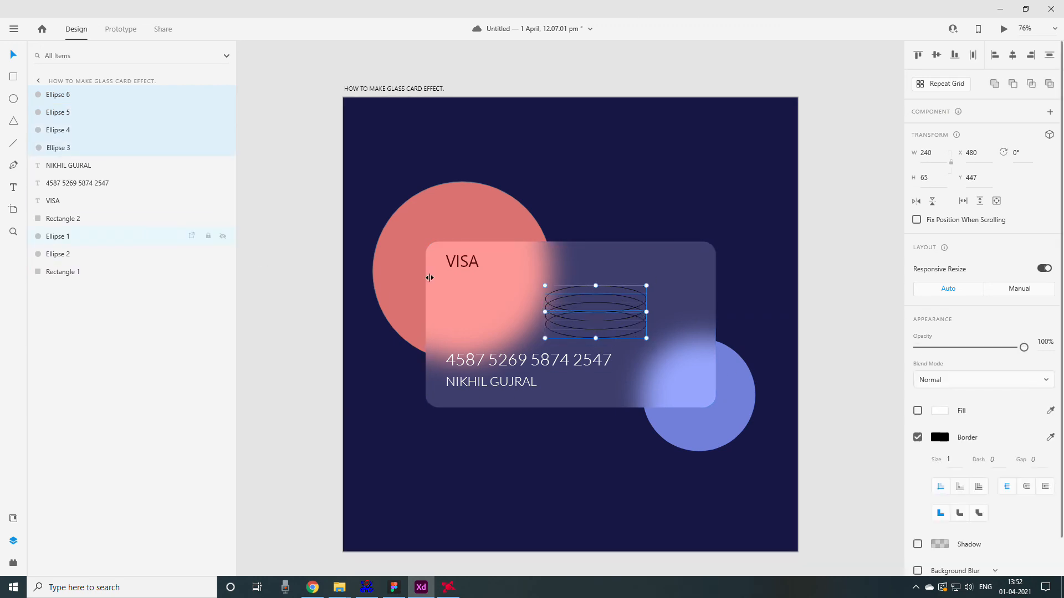
{"action": "left_click_drag", "start_coordinate": [646, 282], "coordinate": [635, 271]}
{"action": "left_click", "coordinate": [653, 355]}
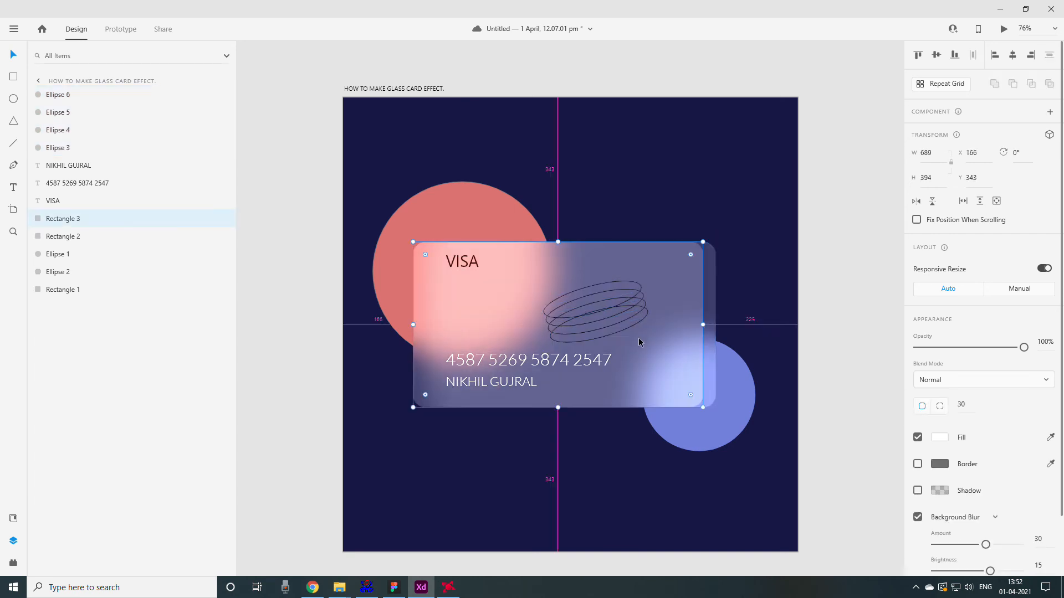
{"action": "mouse_move", "coordinate": [620, 339]}
{"action": "left_mouse_down"}
{"action": "mouse_move", "coordinate": [624, 411]}
{"action": "mouse_move", "coordinate": [647, 413]}
{"action": "mouse_move", "coordinate": [628, 336]}
{"action": "left_mouse_up"}
{"action": "left_click", "coordinate": [628, 334]}
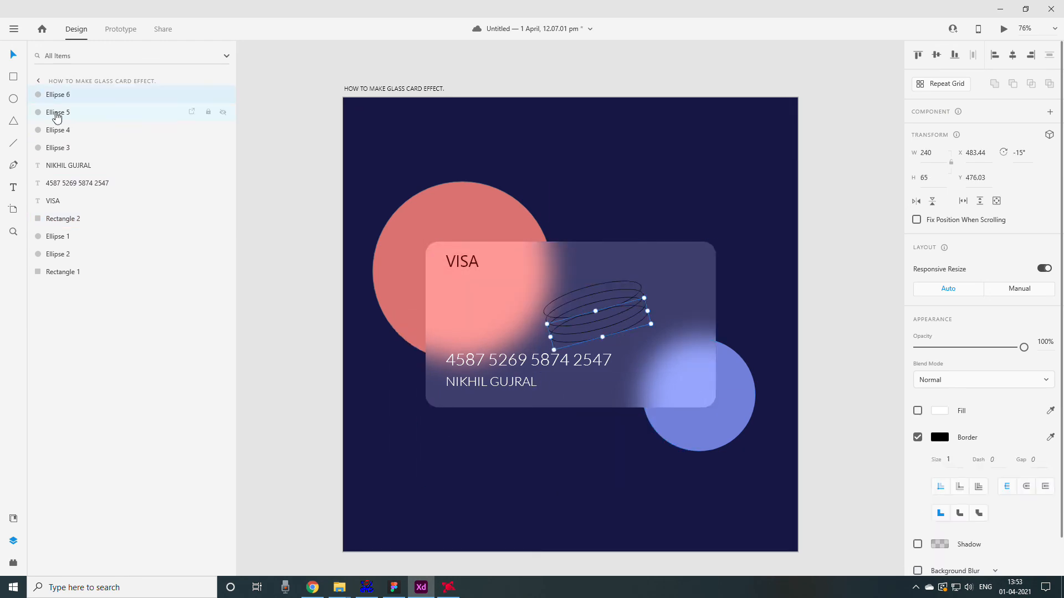
- Straighten and shrink the four ellipses to about 167 by 45 each, and center the stack horizontally above the card number
{"action": "left_click", "coordinate": [61, 149], "text": "shift"}
{"action": "left_click_drag", "start_coordinate": [651, 312], "coordinate": [642, 290]}
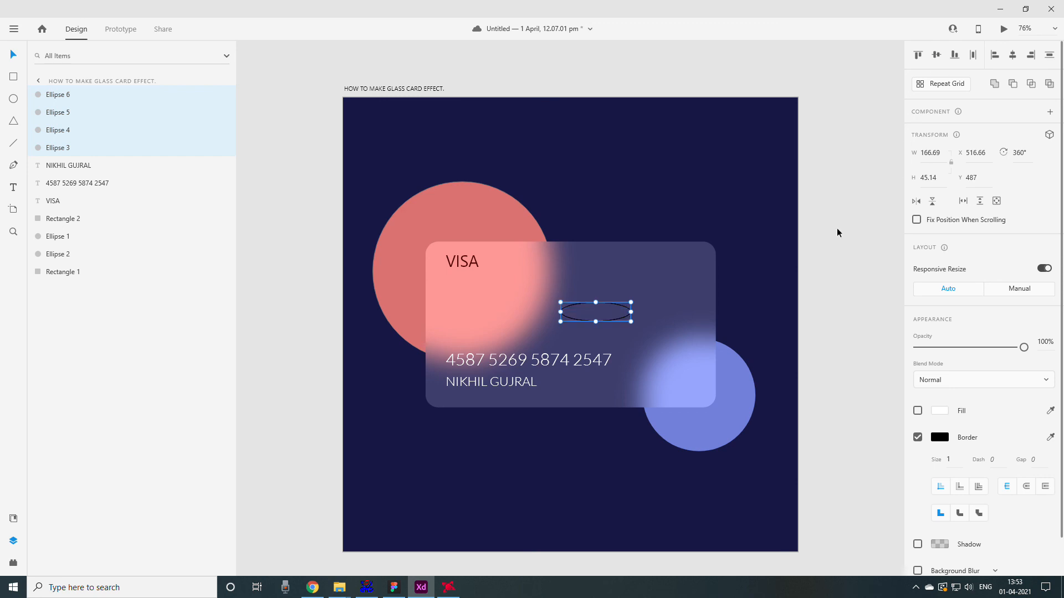
{"action": "left_click_drag", "start_coordinate": [606, 310], "coordinate": [573, 298]}
{"action": "left_click", "coordinate": [847, 297]}
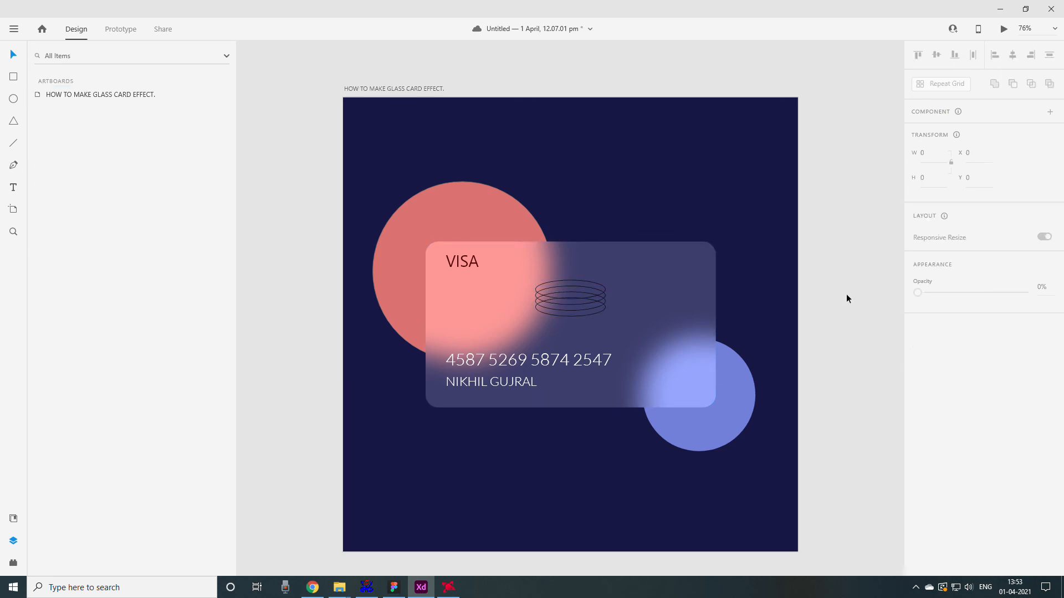
{"action": "left_click", "coordinate": [581, 306]}
{"action": "left_click", "coordinate": [861, 332]}
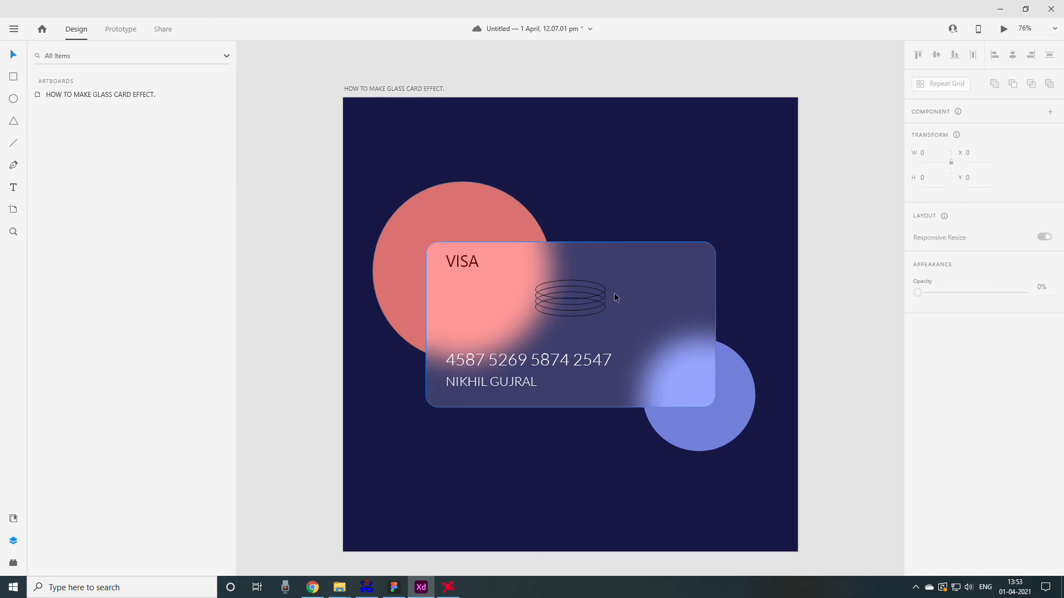
- Change the border color of all four stacked ellipses to white (#FFFFFF)
{"action": "left_click", "coordinate": [586, 298]}
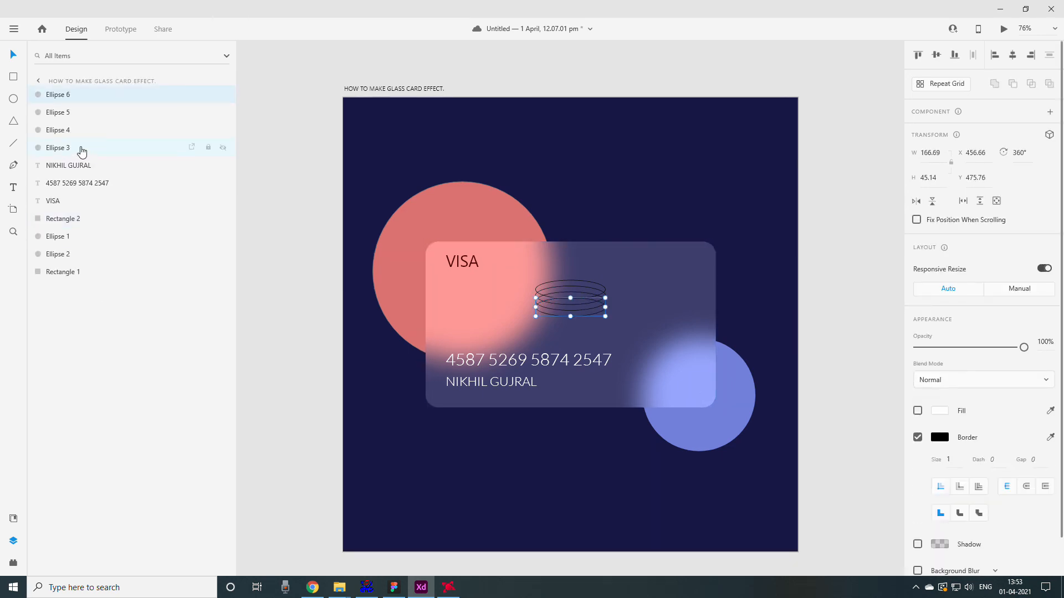
{"action": "left_click", "coordinate": [940, 437]}
{"action": "mouse_move", "coordinate": [819, 399]}
{"action": "left_mouse_down"}
{"action": "mouse_move", "coordinate": [778, 350]}
{"action": "mouse_move", "coordinate": [779, 410]}
{"action": "mouse_move", "coordinate": [760, 459]}
{"action": "mouse_move", "coordinate": [890, 346]}
{"action": "mouse_move", "coordinate": [886, 425]}
{"action": "mouse_move", "coordinate": [831, 488]}
{"action": "mouse_move", "coordinate": [681, 414]}
{"action": "mouse_move", "coordinate": [621, 331]}
{"action": "left_mouse_up"}
{"action": "left_click", "coordinate": [899, 477]}
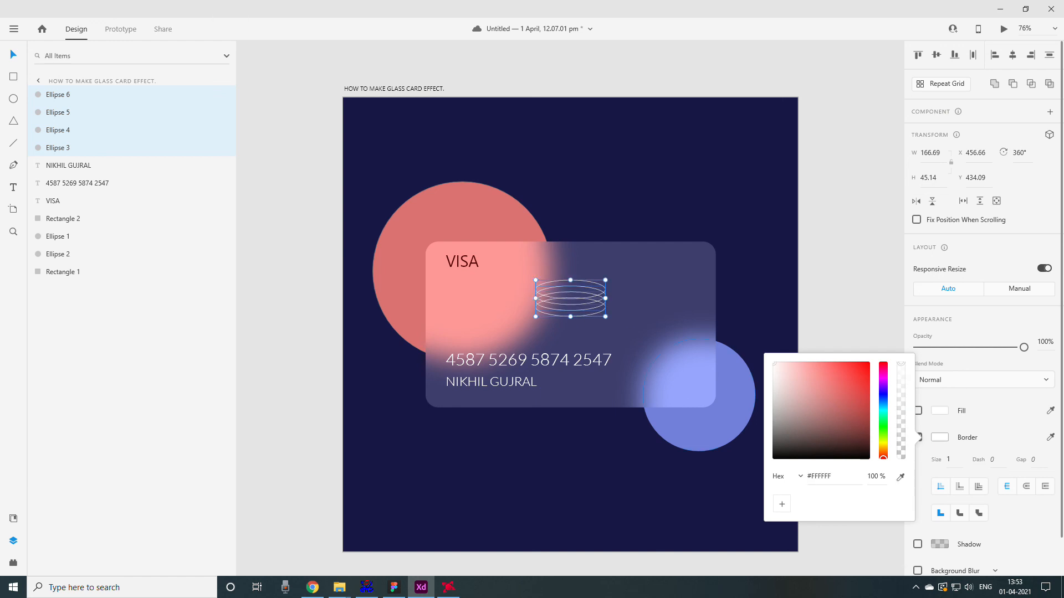
{"action": "left_click", "coordinate": [735, 260]}
{"action": "mouse_move", "coordinate": [820, 415]}
{"action": "left_mouse_down"}
{"action": "mouse_move", "coordinate": [767, 449]}
{"action": "mouse_move", "coordinate": [741, 496]}
{"action": "left_mouse_up"}
{"action": "mouse_move", "coordinate": [774, 458]}
{"action": "left_mouse_down"}
{"action": "mouse_move", "coordinate": [786, 392]}
{"action": "mouse_move", "coordinate": [753, 343]}
{"action": "left_mouse_up"}
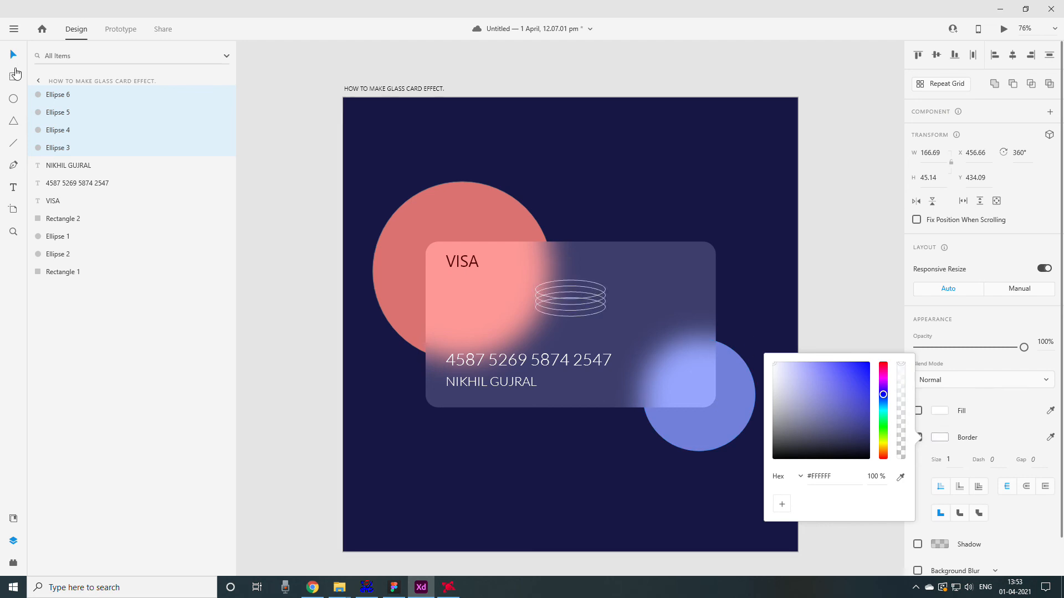
{"action": "key", "text": "Escape"}
{"action": "left_click", "coordinate": [253, 162]}
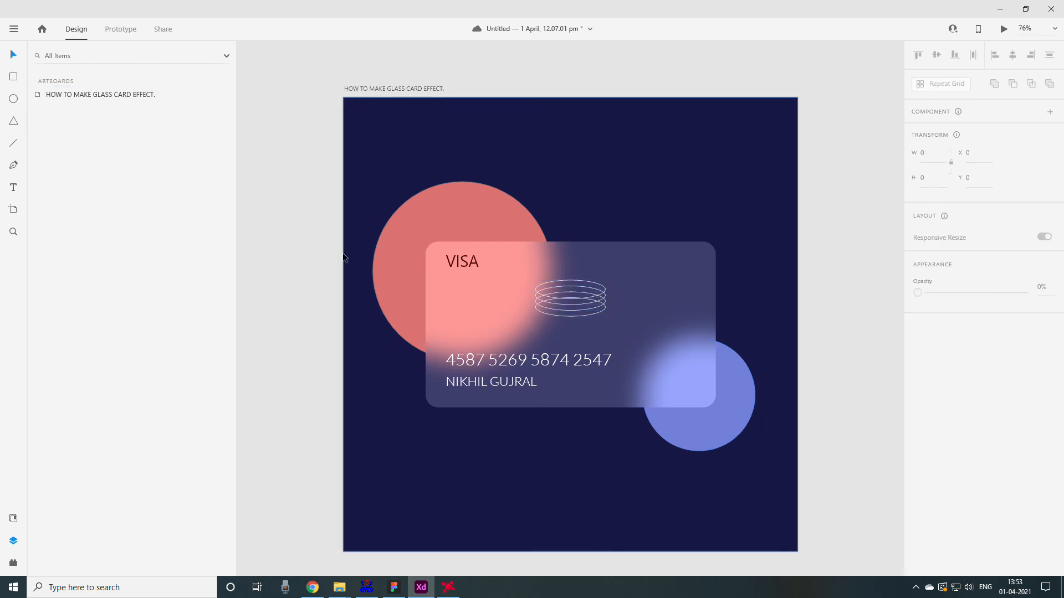